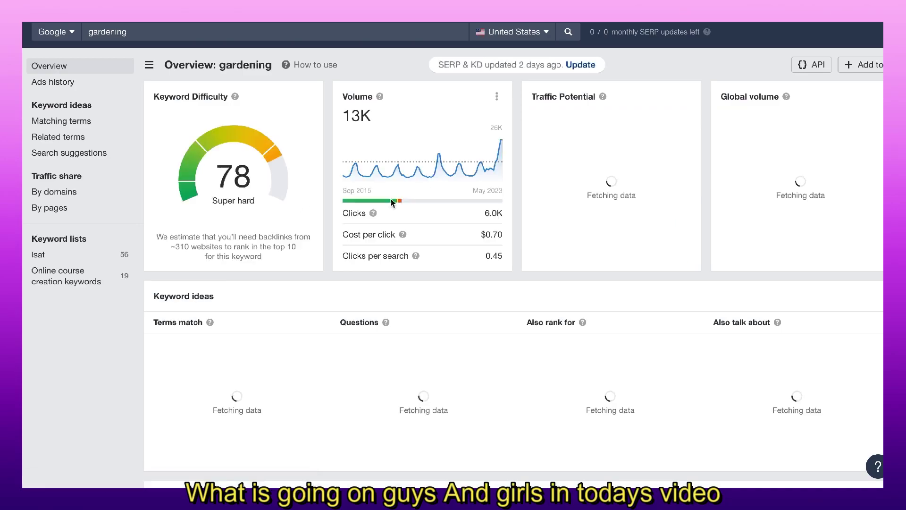
List the matching terms for "gardening" and narrow them down to low-difficulty keywords
left_click(85, 122)
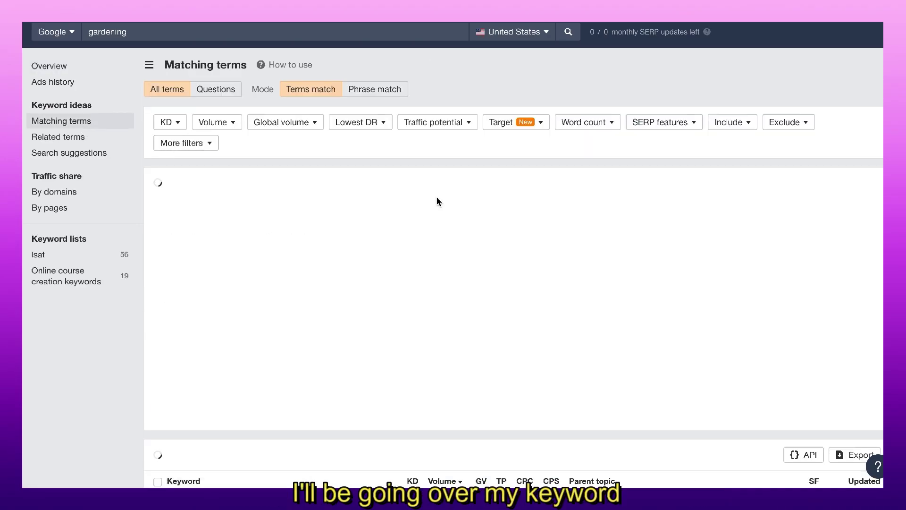
scroll(755, 217, "down", 8)
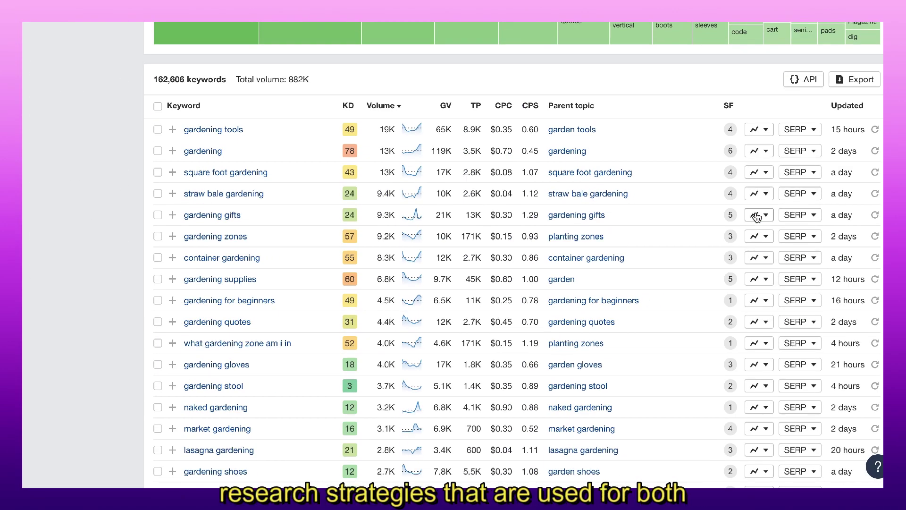
left_click(564, 173)
scroll(470, 249, "down", 5)
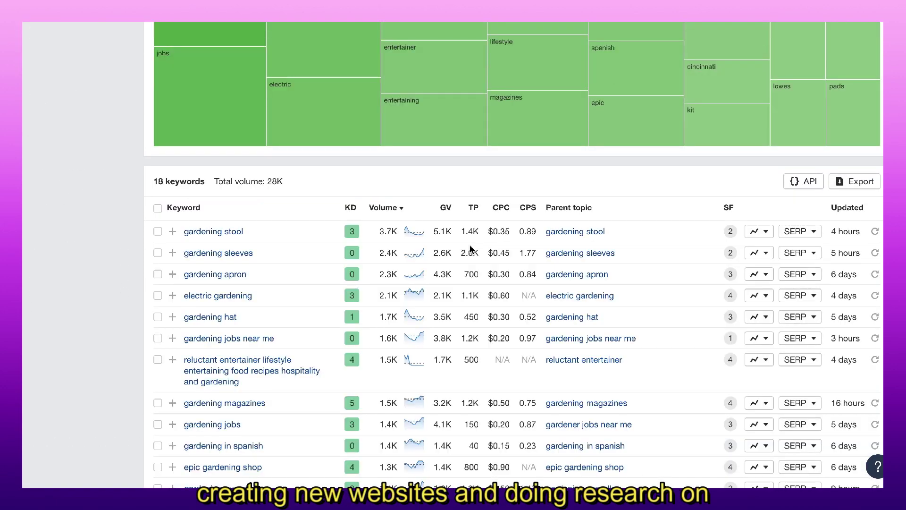
scroll(510, 212, "down", 3)
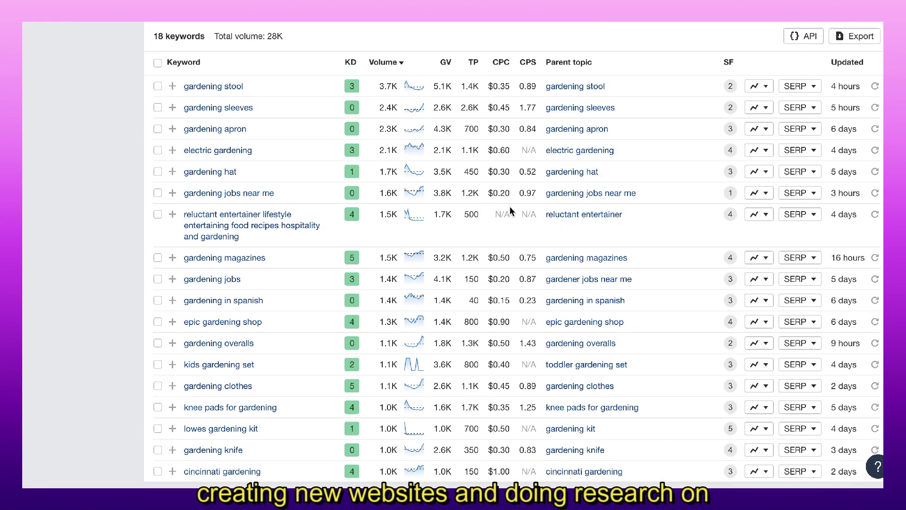
Open the keyword overview for "gardening stool" from the filtered results
left_click(231, 93)
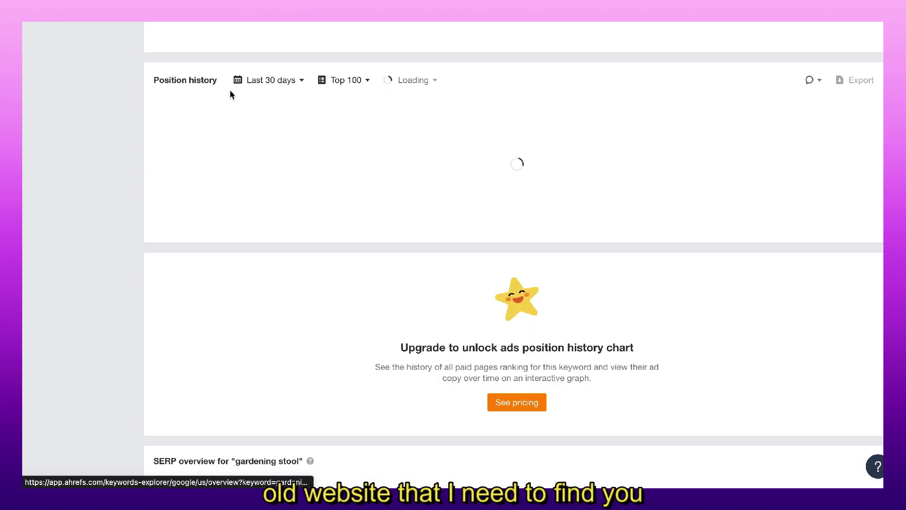
scroll(364, 202, "up", 6)
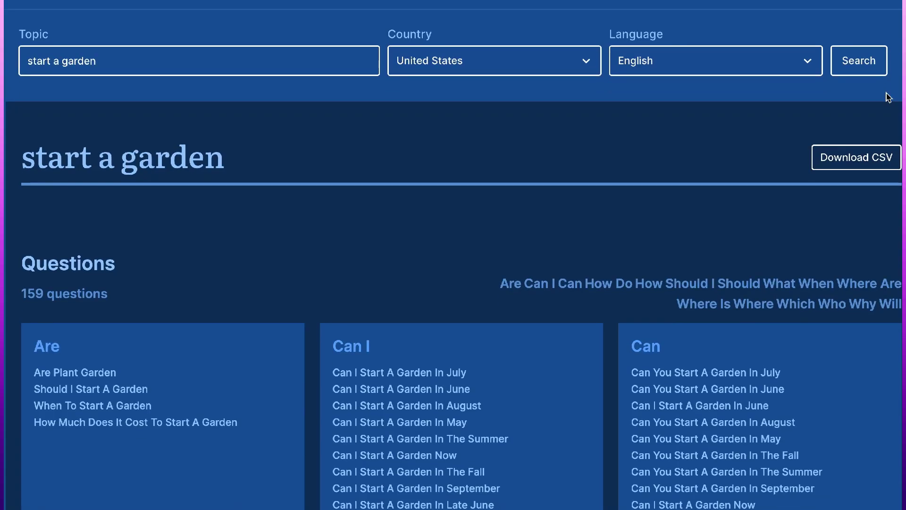
Switch to the topic question finder and view the questions for "start a garden"
scroll(896, 189, "down", 6)
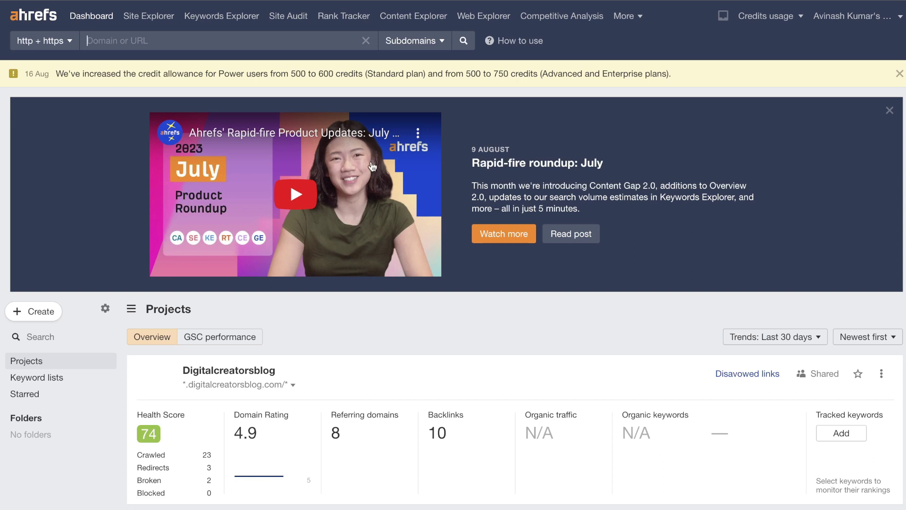
Switch to the Ahrefs dashboard and dismiss the credit allowance announcement
scroll(533, 146, "down", 1)
scroll(533, 146, "up", 1)
left_click(899, 74)
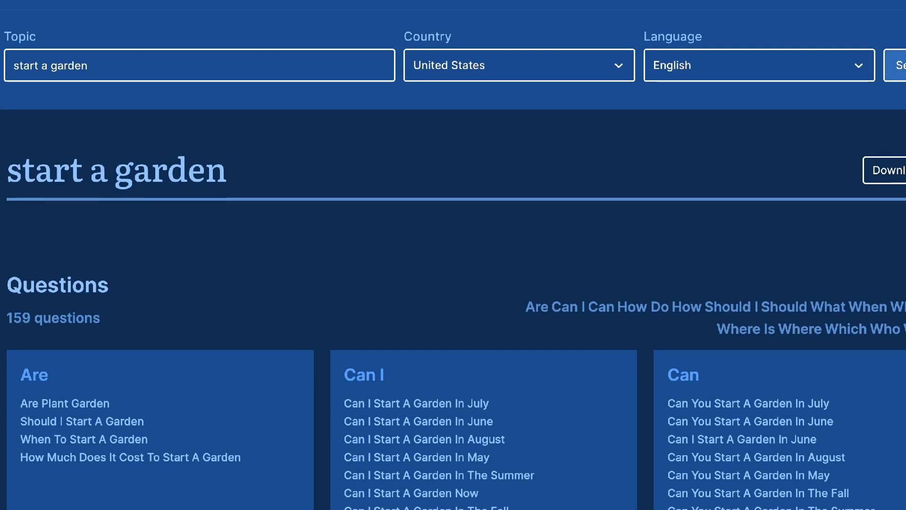
Return to the question finder and read through the grouped "start a garden" questions
scroll(453, 255, "down", 6)
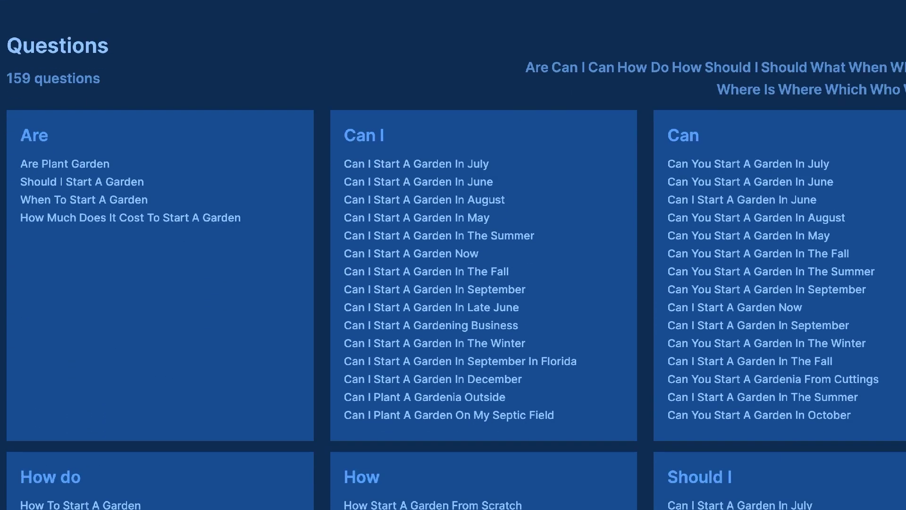
scroll(453, 255, "down", 15)
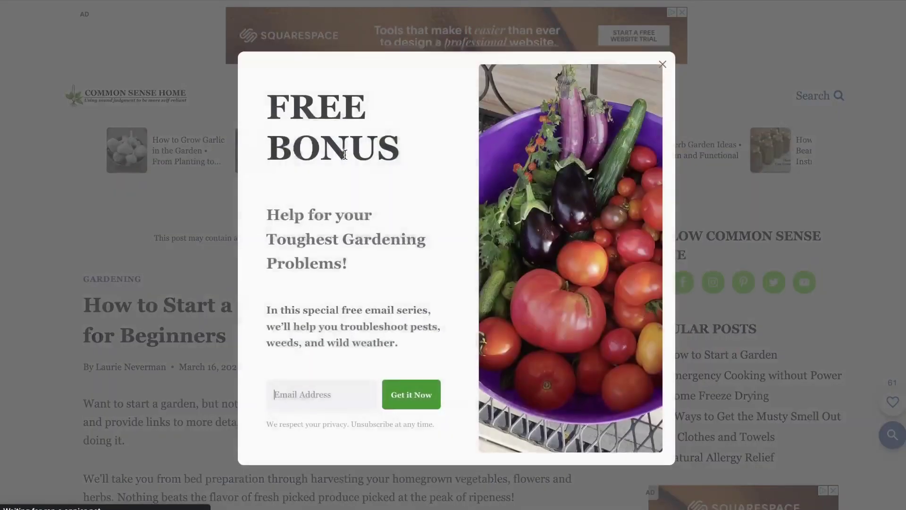
Dismiss the free bonus pop-up on the Common Sense Home article and open the site's Gardening topic
left_click(660, 66)
mouse_move(514, 99)
mouse_move(379, 99)
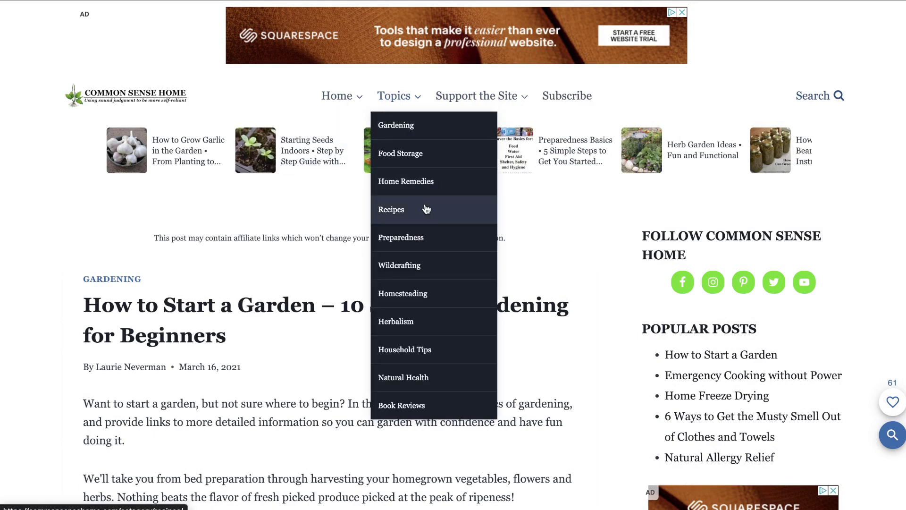
scroll(439, 264, "down", 1)
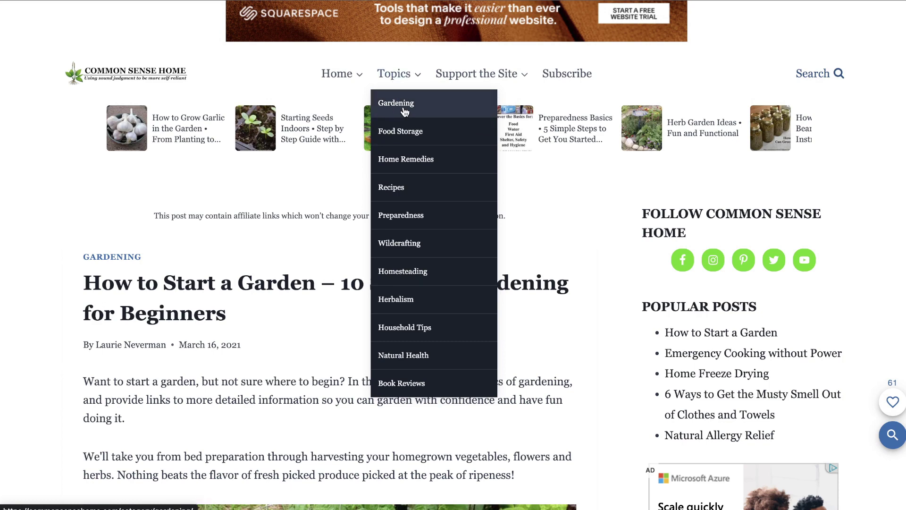
left_click(403, 112)
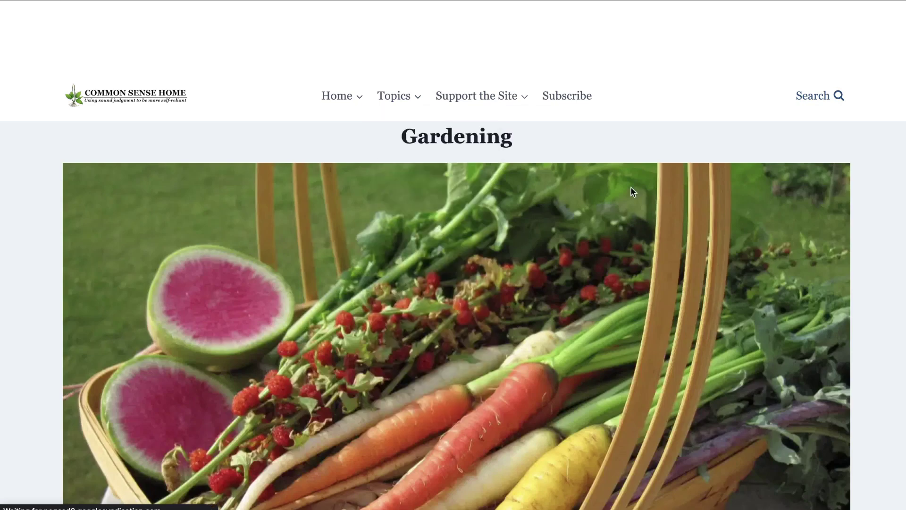
Examine the Gardening category's introduction, its article cards and the number of listing pages
scroll(653, 166, "down", 7)
scroll(653, 171, "down", 10)
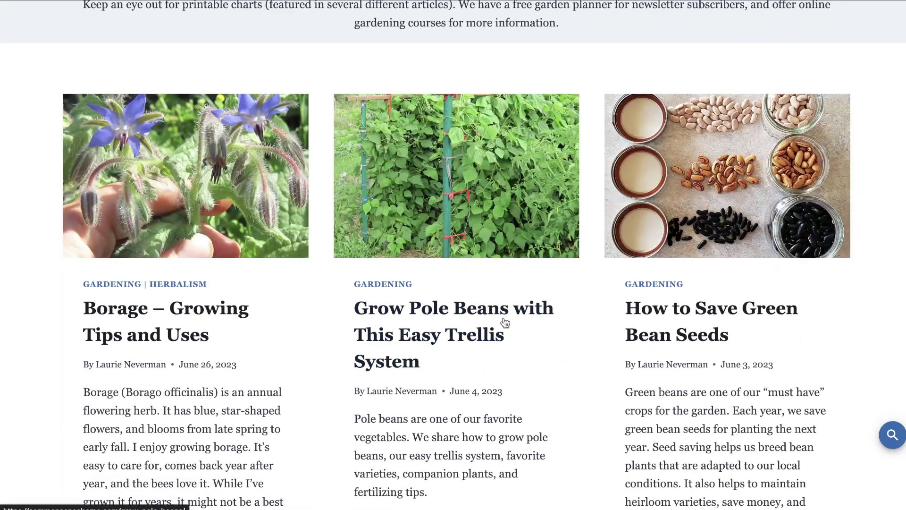
scroll(503, 264, "down", 5)
scroll(502, 264, "down", 12)
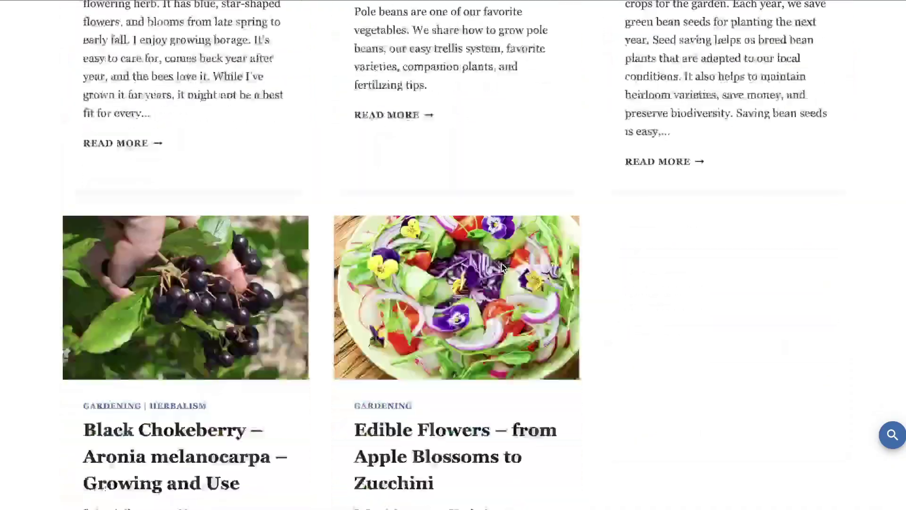
scroll(551, 211, "down", 3)
scroll(551, 210, "up", 20)
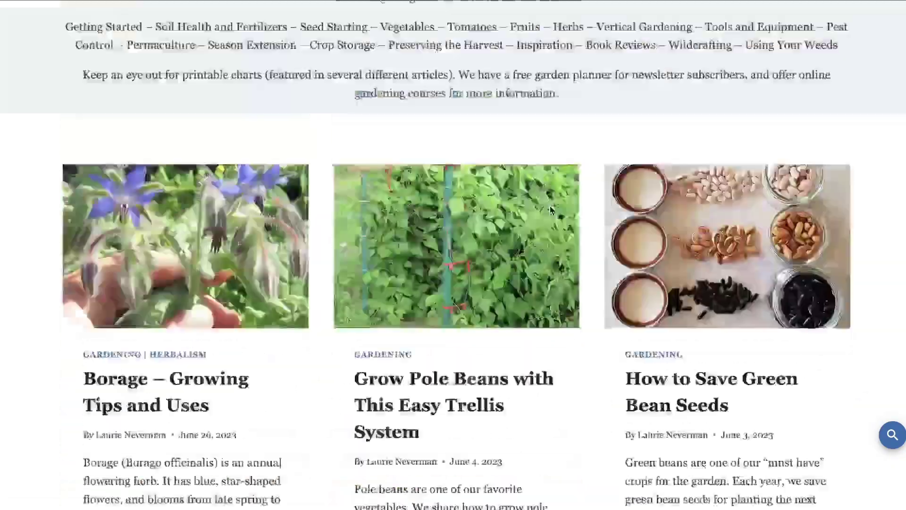
scroll(550, 210, "down", 5)
scroll(551, 210, "down", 12)
scroll(551, 211, "up", 12)
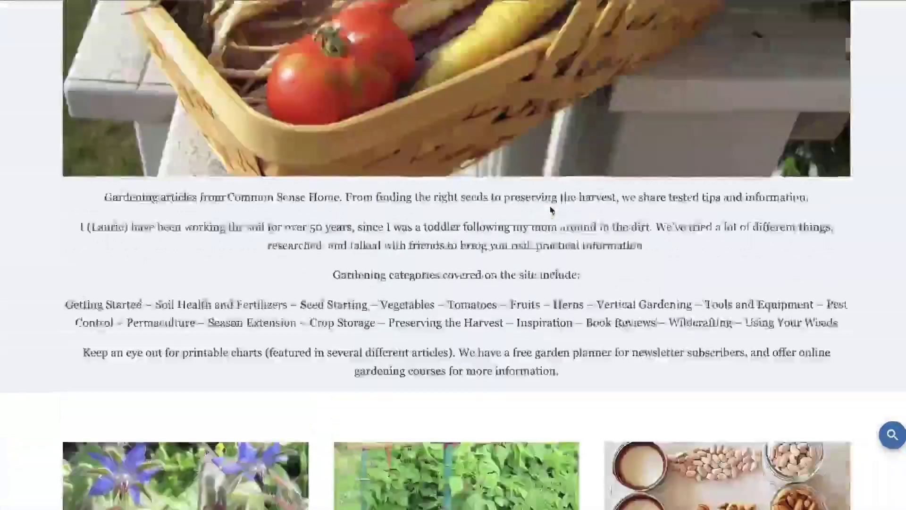
scroll(551, 211, "up", 5)
scroll(552, 210, "down", 17)
scroll(551, 210, "down", 10)
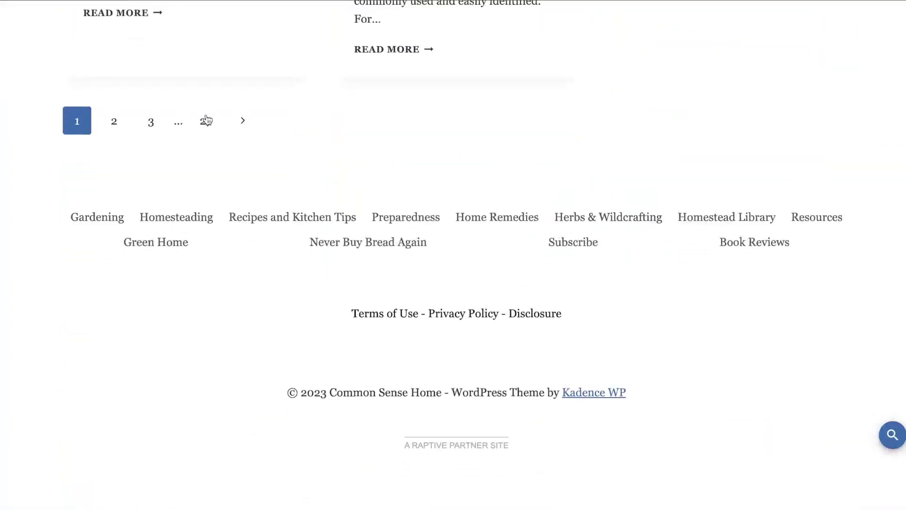
Open page 3 of the Gardening articles and look over its posts and category description
left_click(150, 122)
scroll(522, 166, "down", 12)
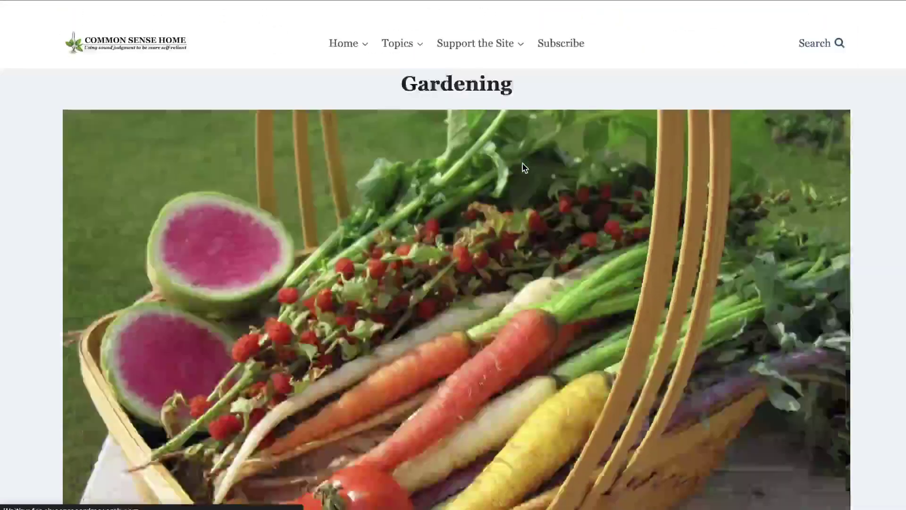
scroll(522, 168, "down", 8)
scroll(523, 167, "up", 15)
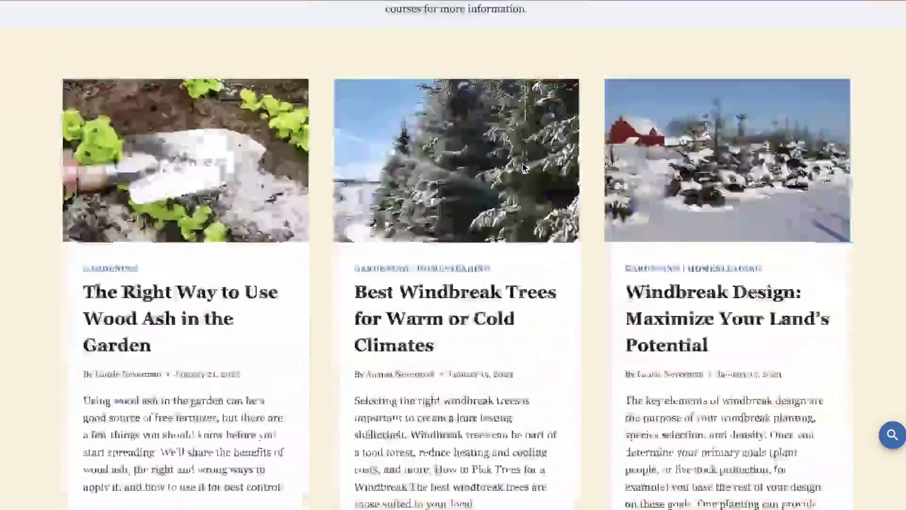
scroll(566, 220, "down", 10)
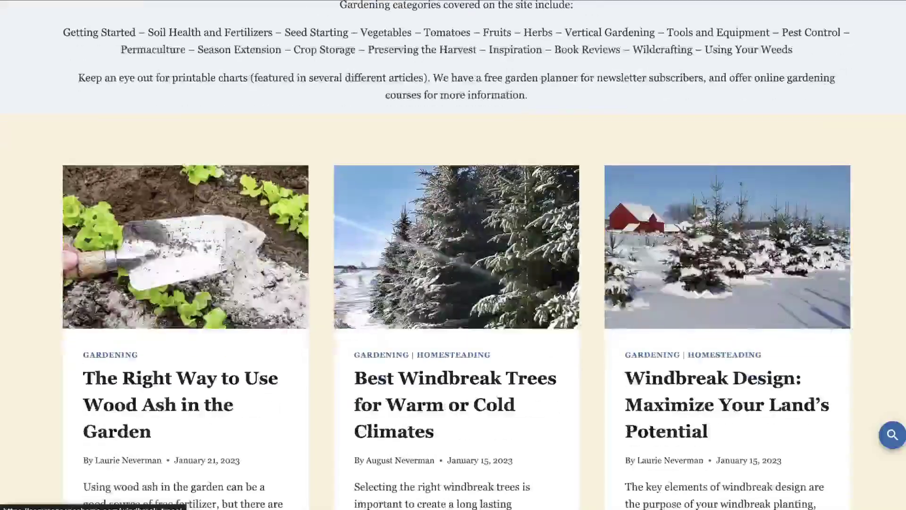
scroll(566, 219, "down", 3)
scroll(566, 219, "up", 10)
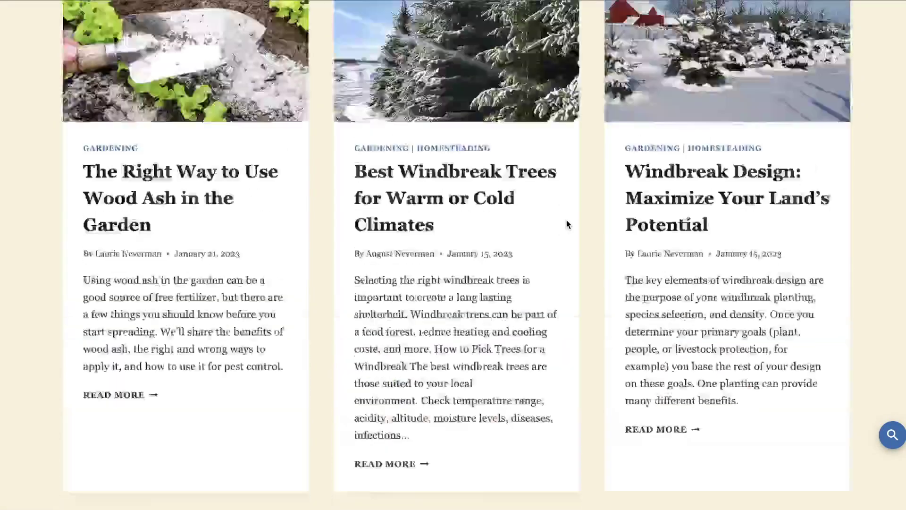
scroll(567, 220, "up", 8)
scroll(566, 220, "down", 9)
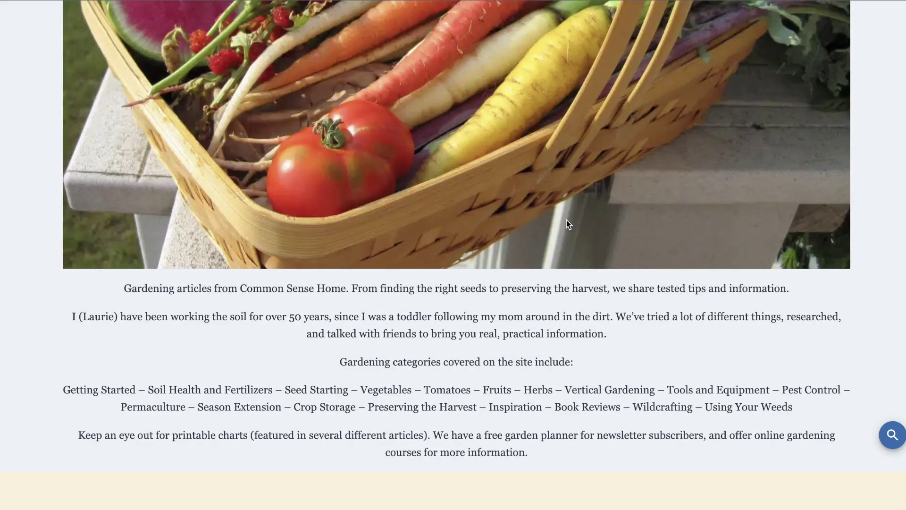
scroll(567, 220, "down", 10)
scroll(566, 220, "up", 6)
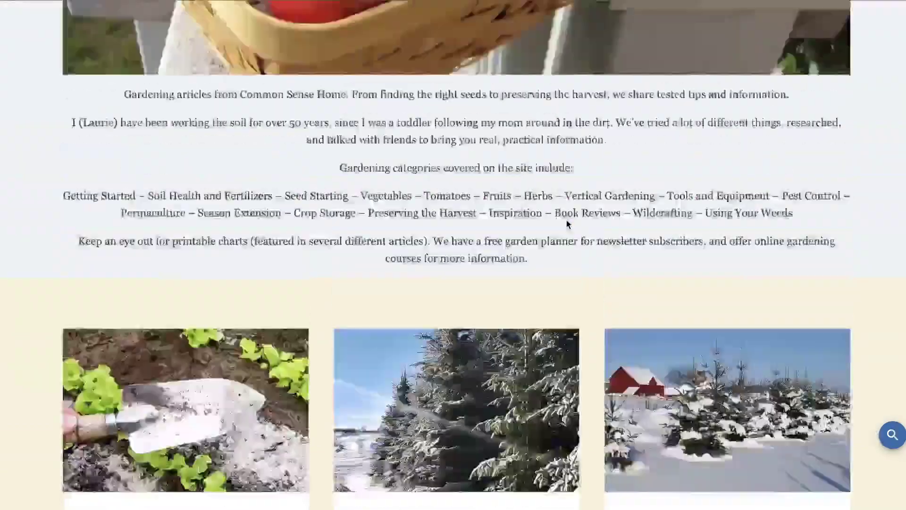
scroll(566, 220, "up", 5)
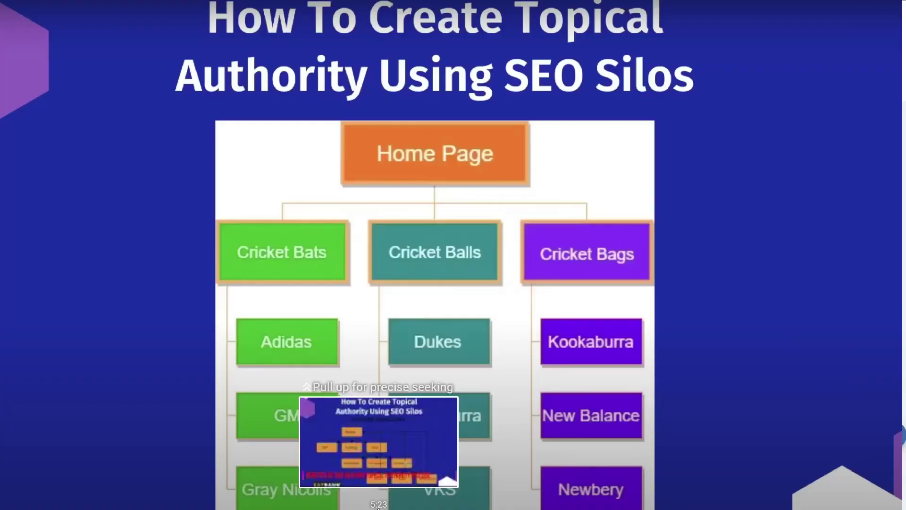
Move through the SEO silos video to examine the top-down recycle silo diagram
left_click_drag(378, 508, 378, 507)
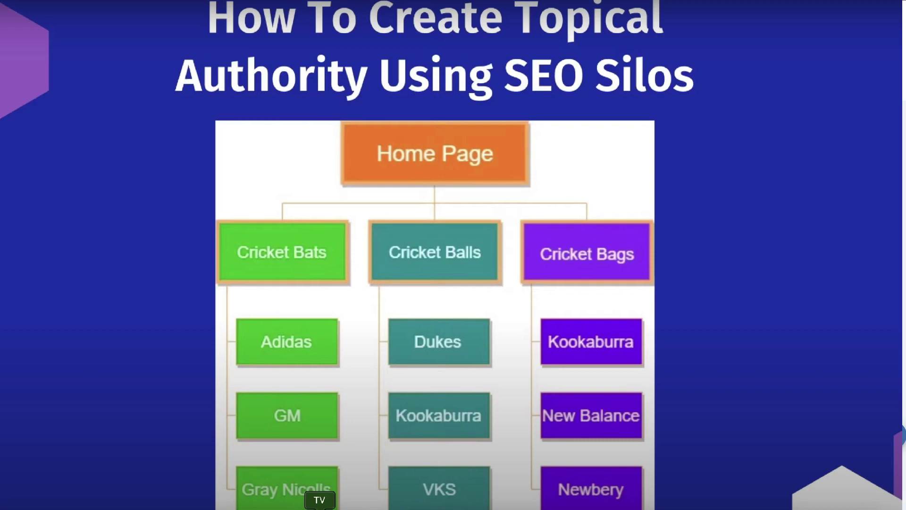
left_click(429, 250)
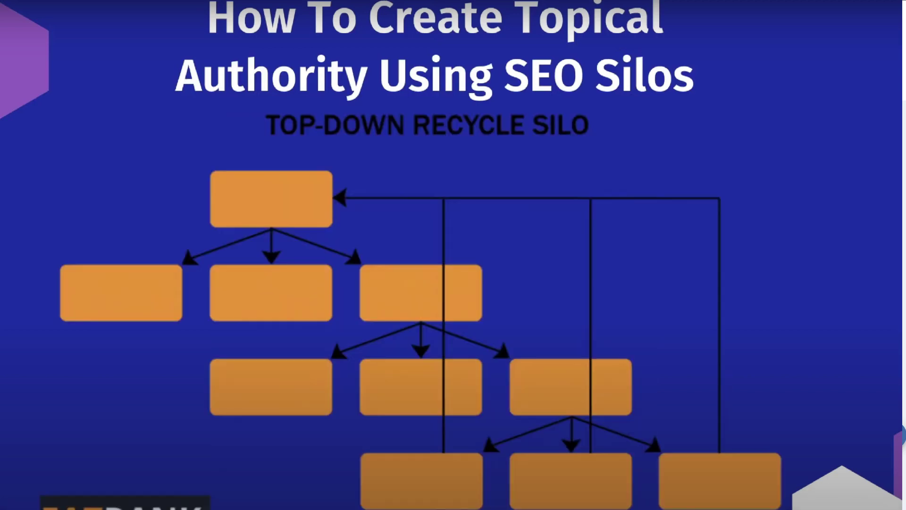
mouse_move(370, 508)
left_mouse_down()
mouse_move(352, 508)
mouse_move(361, 507)
left_mouse_up()
left_click_drag(259, 293, 589, 384)
left_click_drag(572, 477, 573, 477)
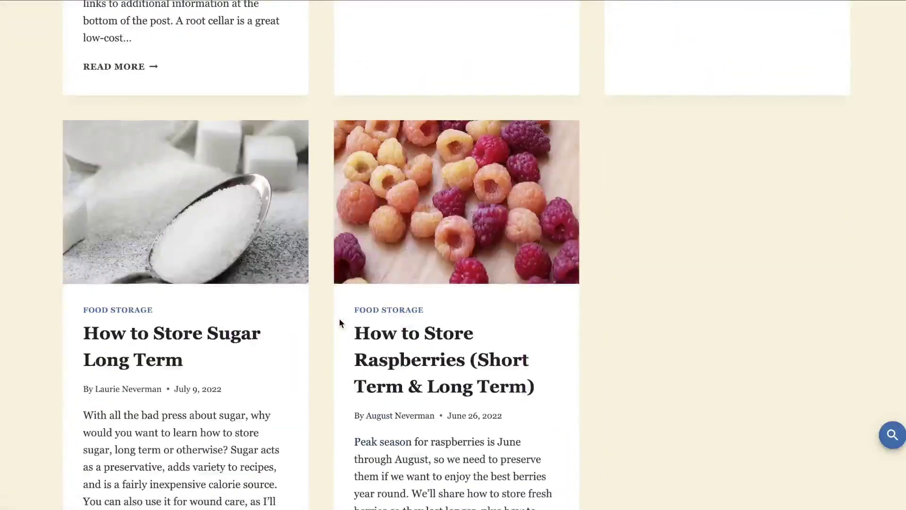
Examine the articles and description in the Food Storage category of Common Sense Home
scroll(339, 321, "down", 6)
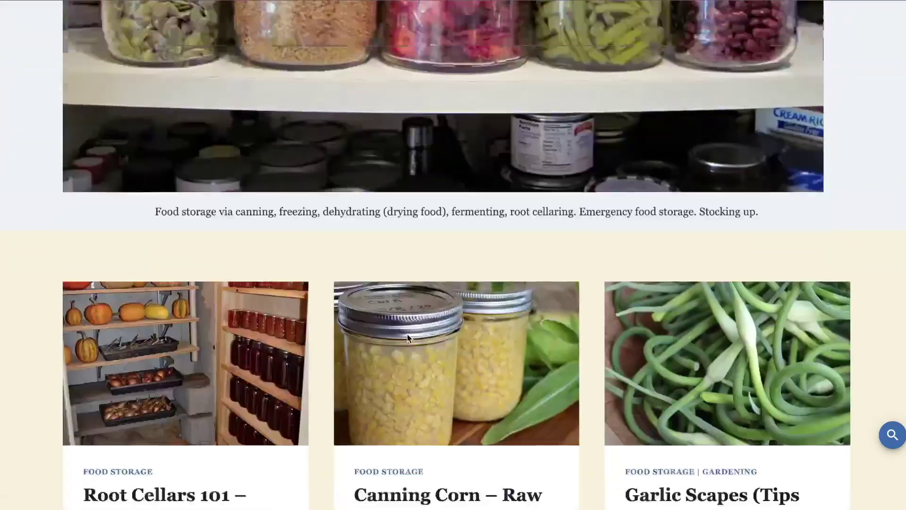
scroll(500, 125, "up", 3)
scroll(500, 125, "up", 5)
mouse_move(398, 99)
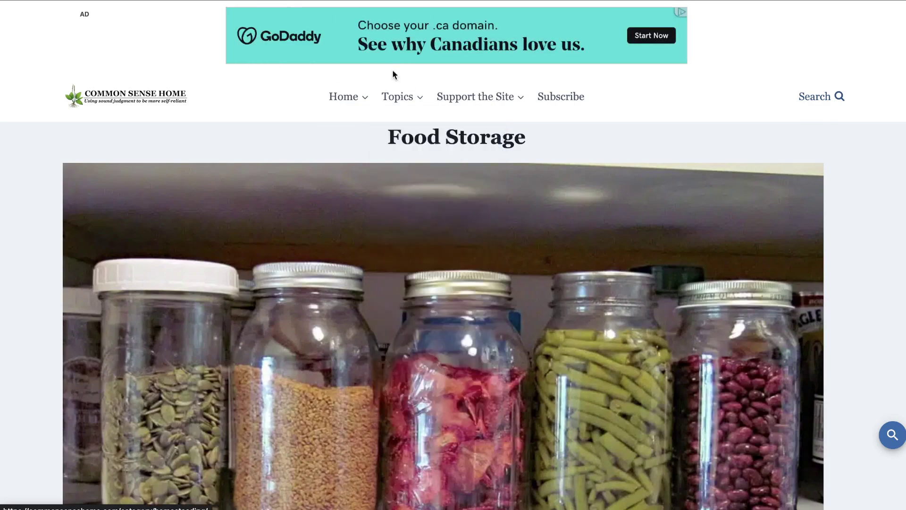
scroll(565, 71, "down", 15)
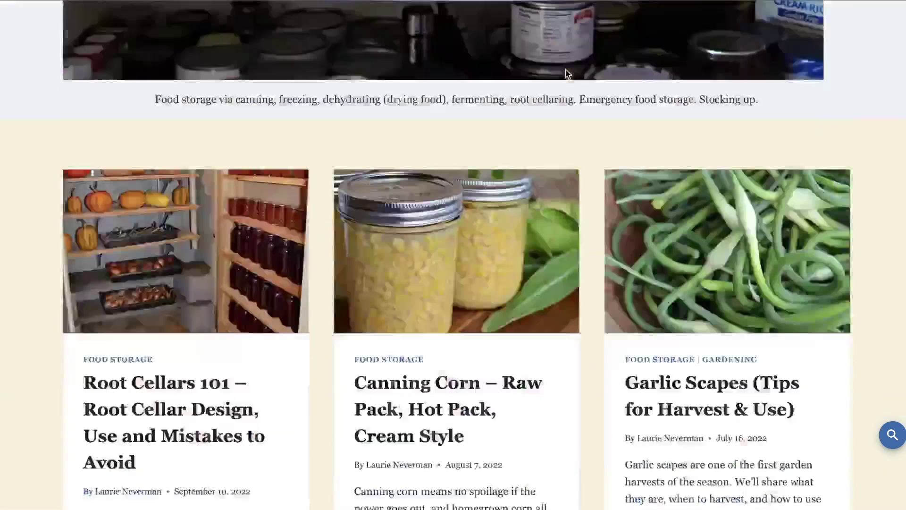
scroll(565, 71, "up", 12)
scroll(567, 74, "up", 8)
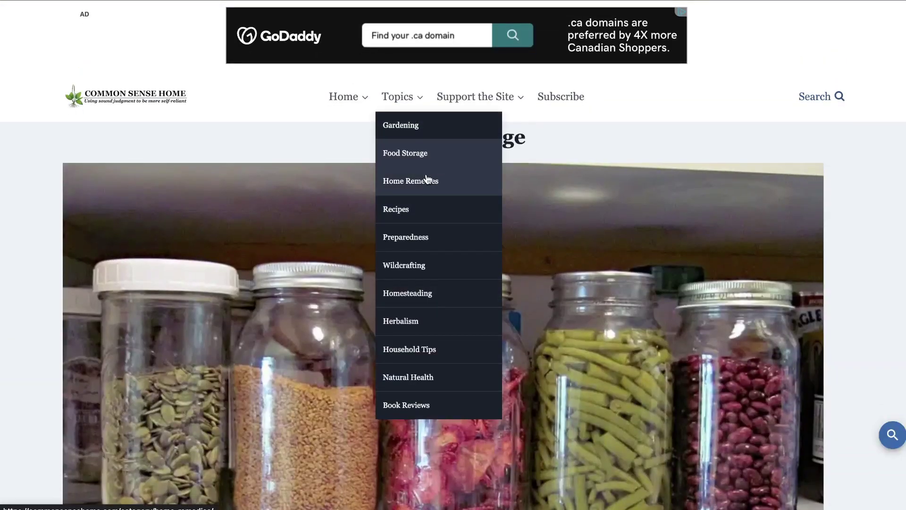
Open the Home Remedies topic and look over the site's other topic categories
left_click(428, 179)
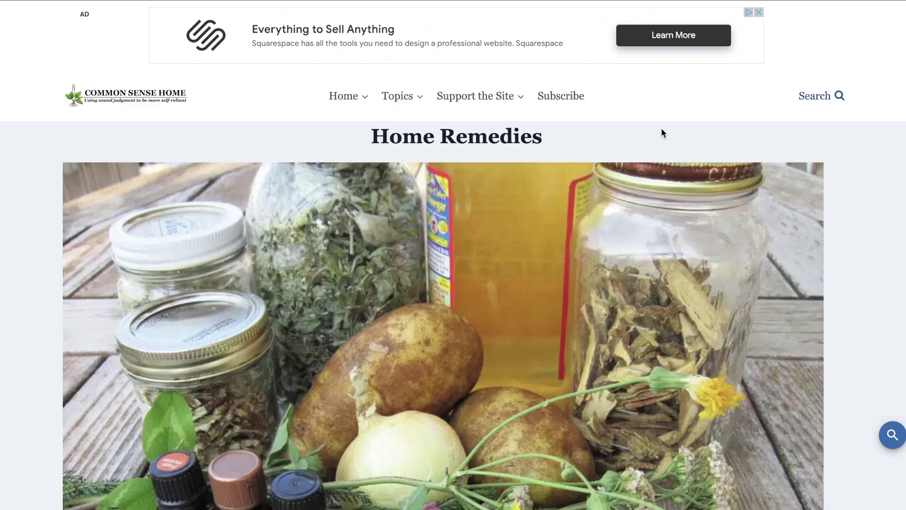
scroll(662, 129, "down", 1)
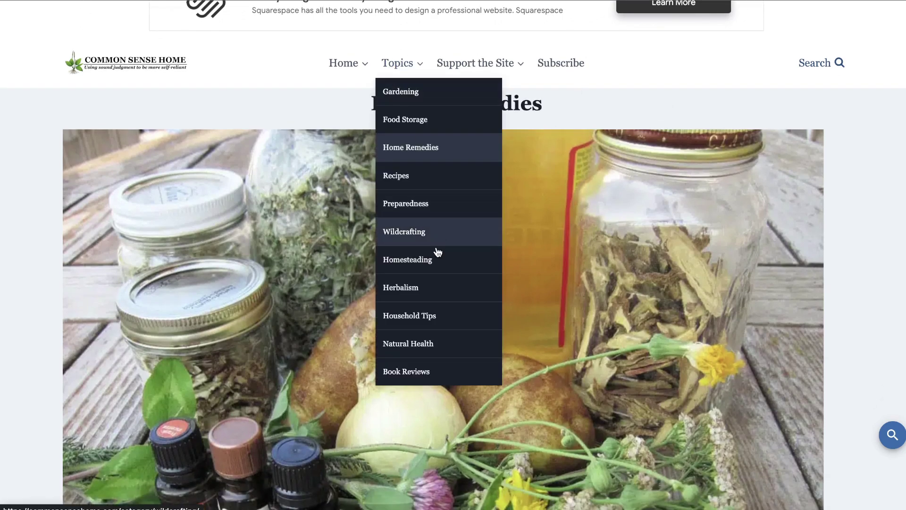
left_click(437, 260)
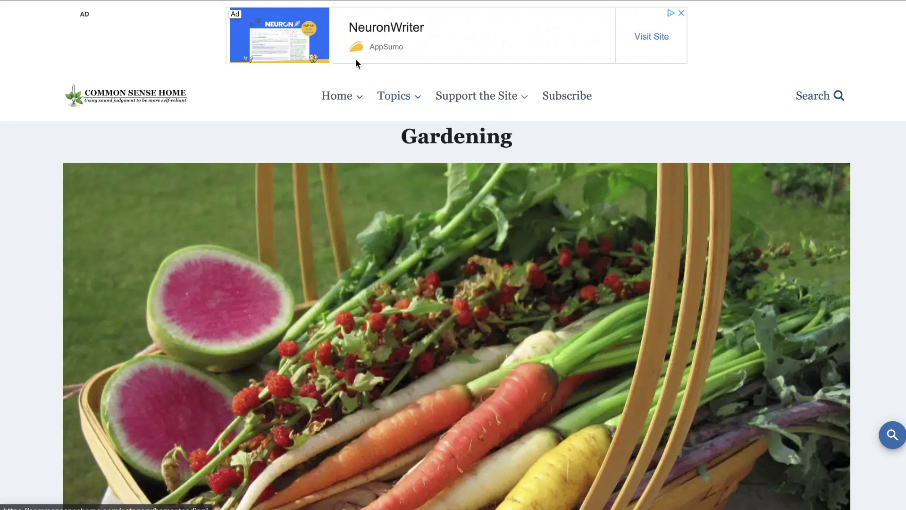
Open the Gardening topic, check the site's topic list, and return to the Common Sense Home home page
left_click(397, 125)
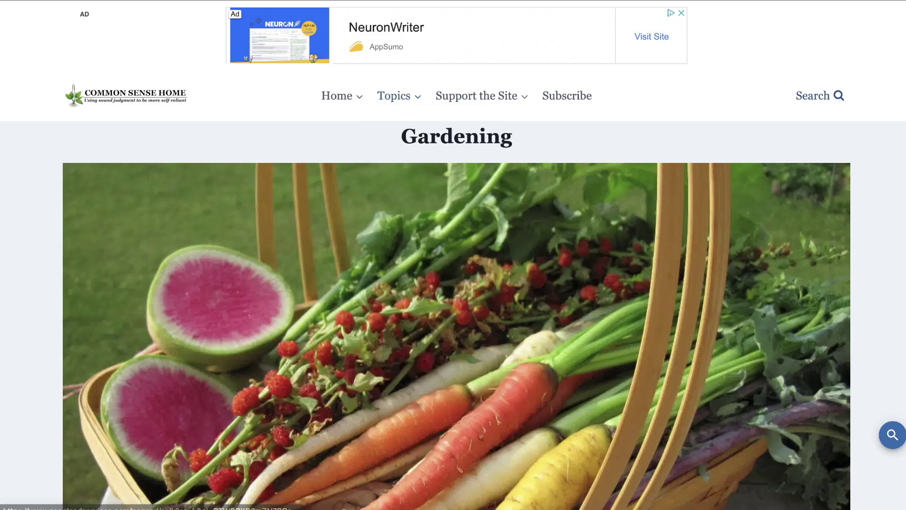
mouse_move(387, 112)
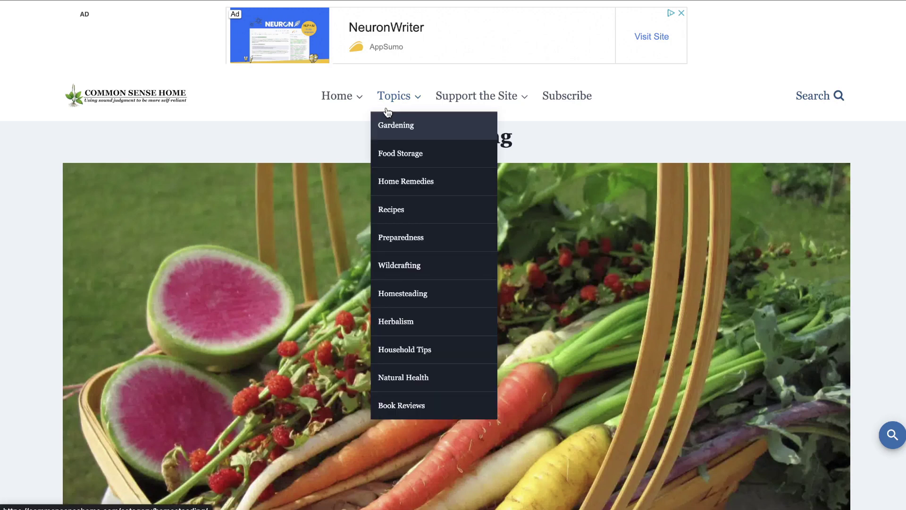
left_click(171, 101)
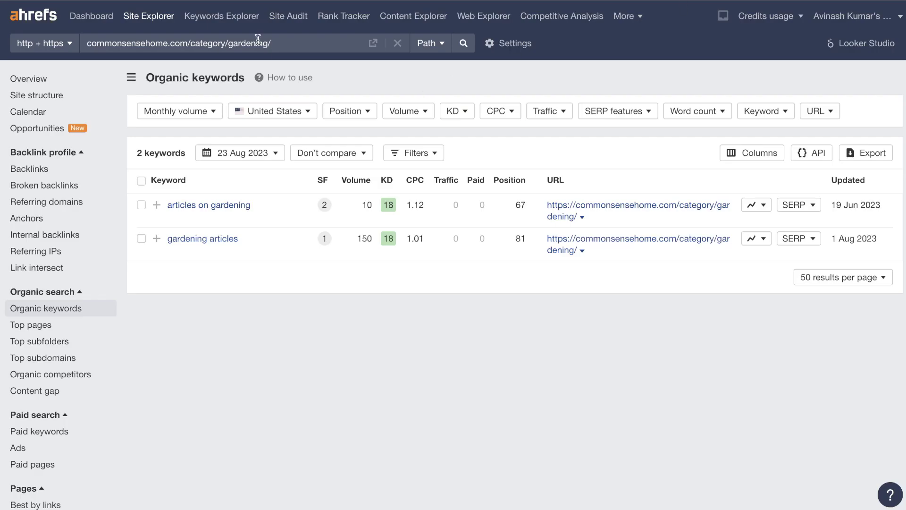
left_click(91, 15)
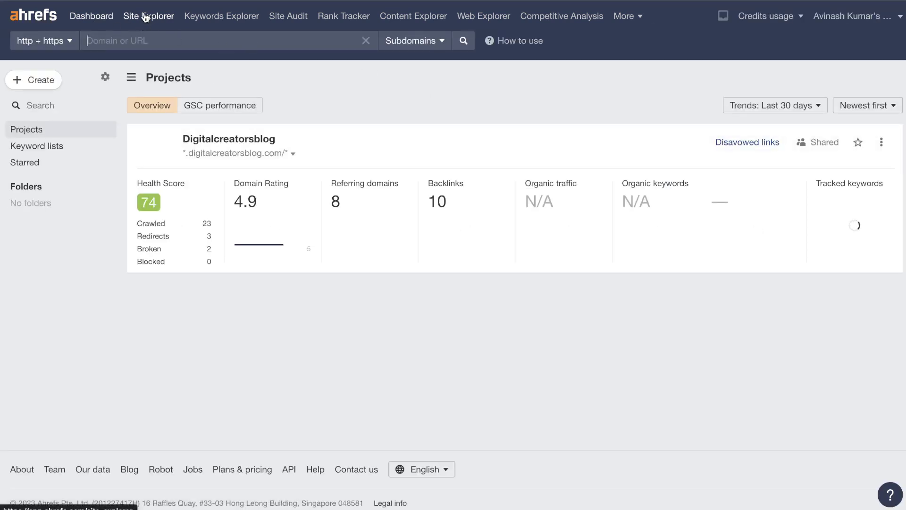
left_click(147, 14)
left_click(366, 259)
type("https://commonsensehome.com/")
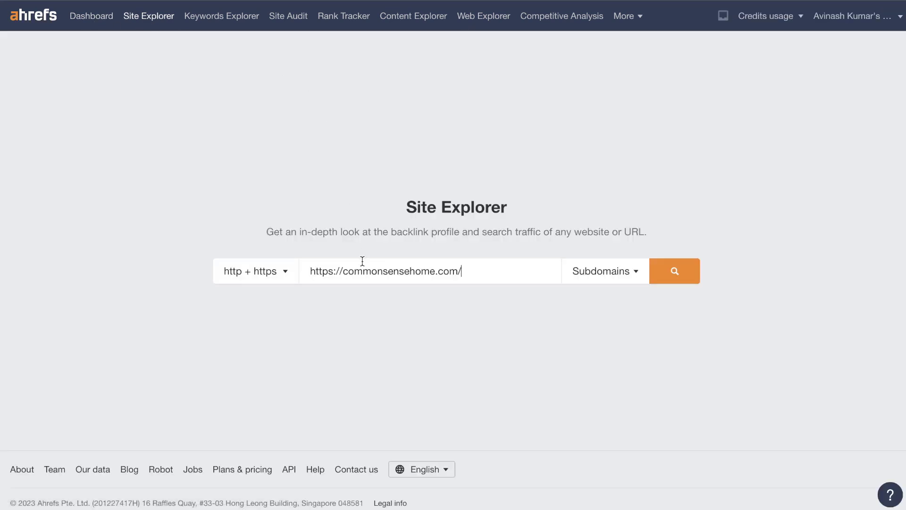
key("Return")
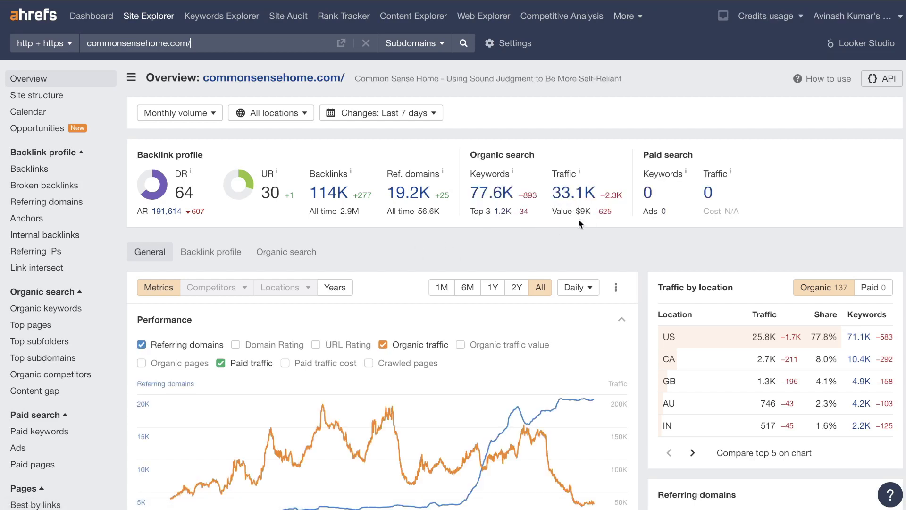
left_click_drag(577, 213, 589, 213)
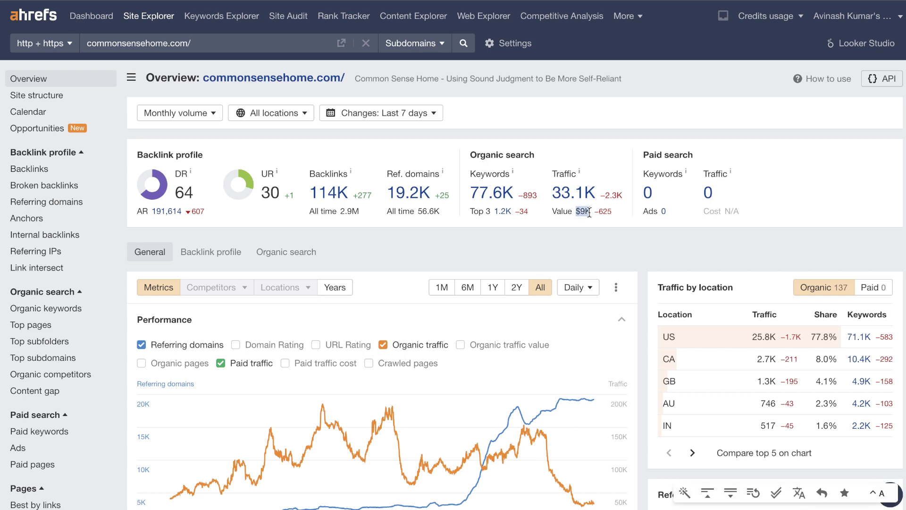
scroll(604, 233, "down", 1)
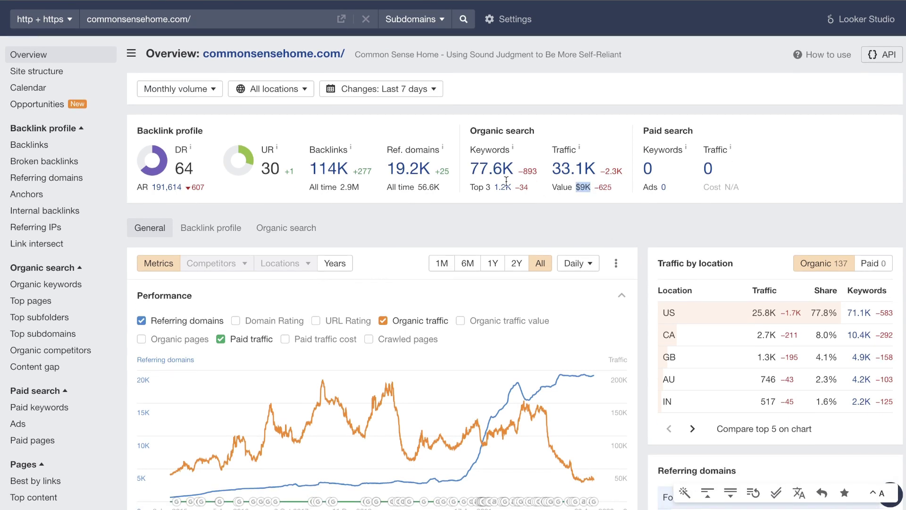
Open the organic keywords report for commonsensehome.com and look through the keywords it ranks for
left_click(481, 167)
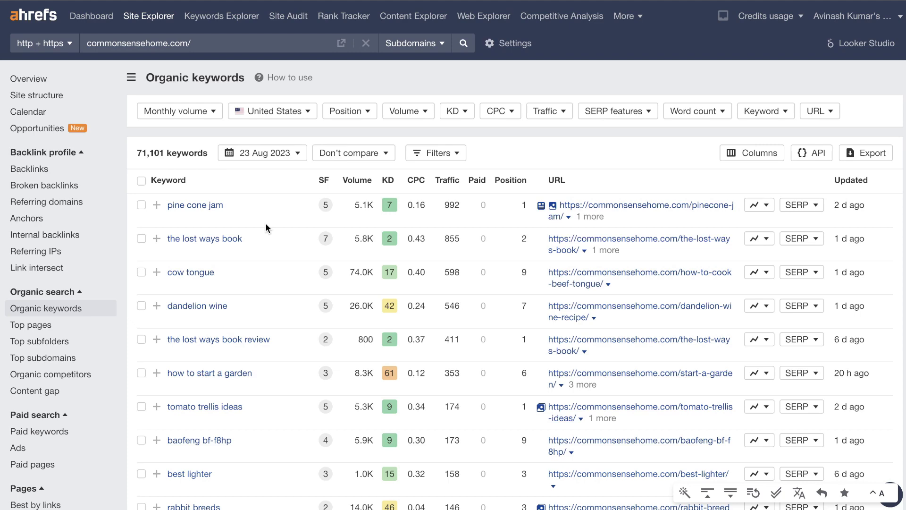
scroll(265, 222, "down", 1)
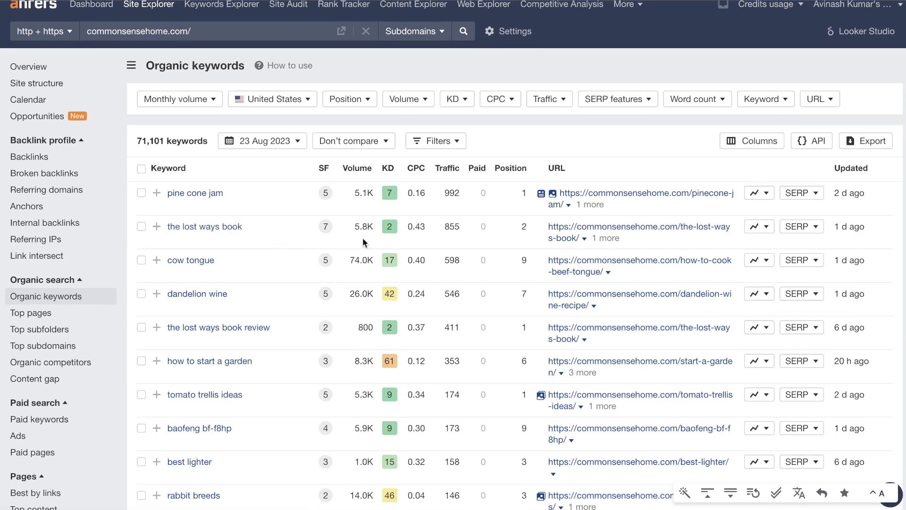
scroll(388, 270, "down", 3)
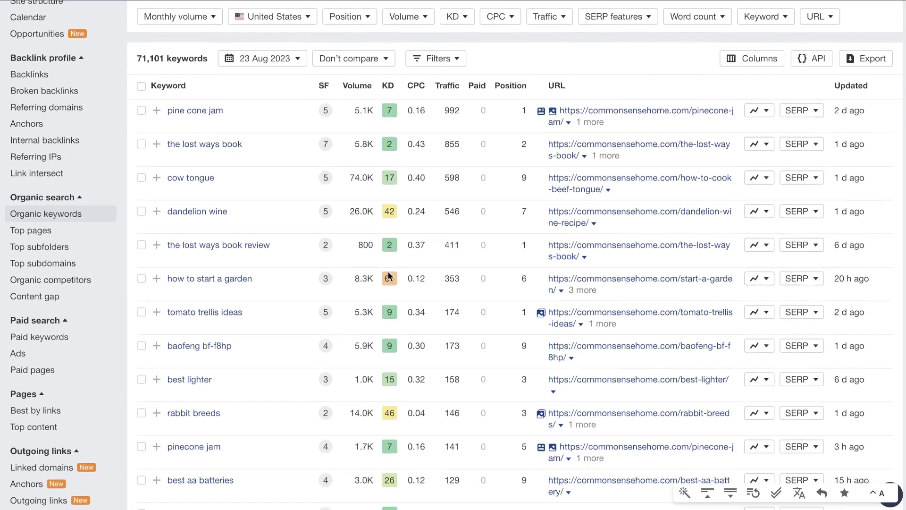
scroll(388, 271, "down", 5)
scroll(389, 276, "down", 1)
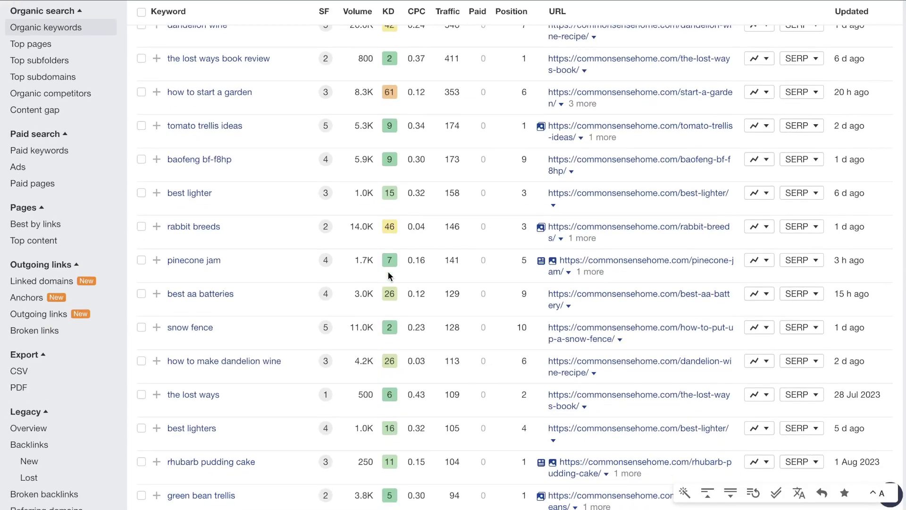
scroll(388, 276, "up", 9)
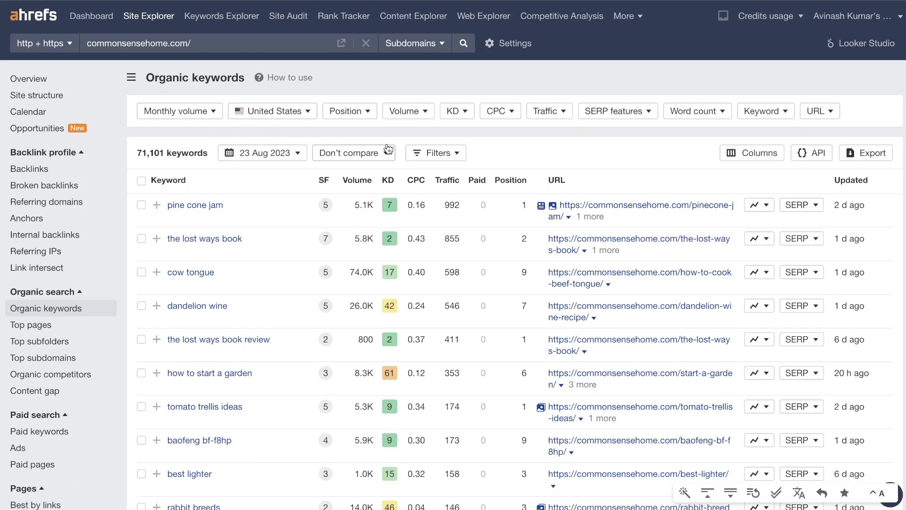
Set the organic keywords volume filter to a minimum of 1000
left_click(209, 113)
left_click(401, 112)
left_click(475, 139)
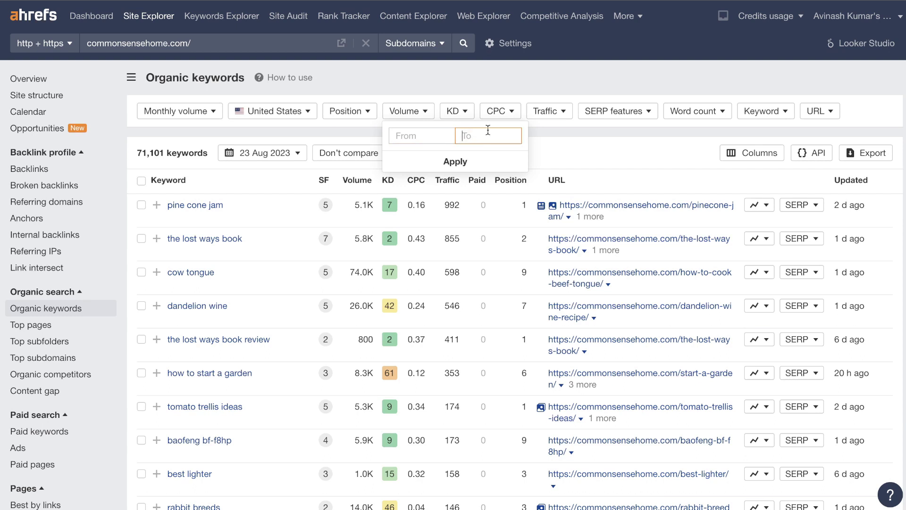
left_click(419, 136)
type("1000")
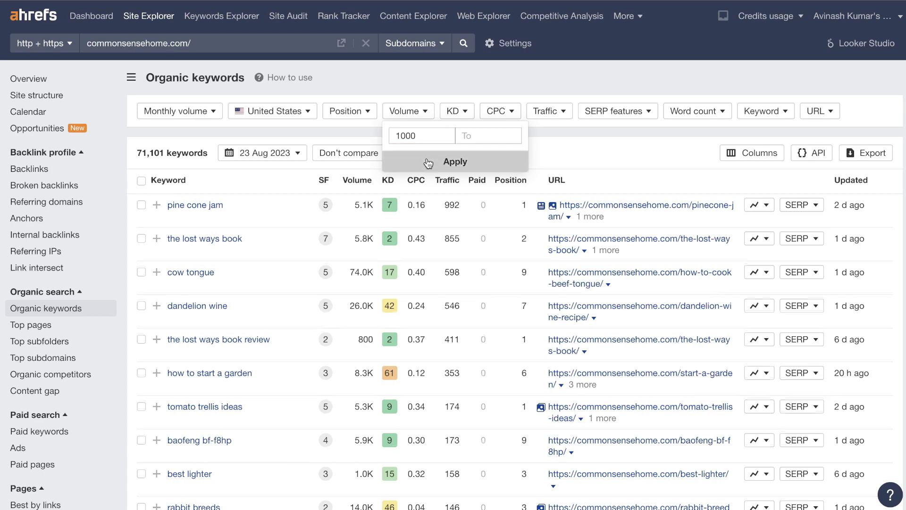
left_click(431, 160)
Add a keyword difficulty filter of up to 10 and show the filtered results
left_click(516, 113)
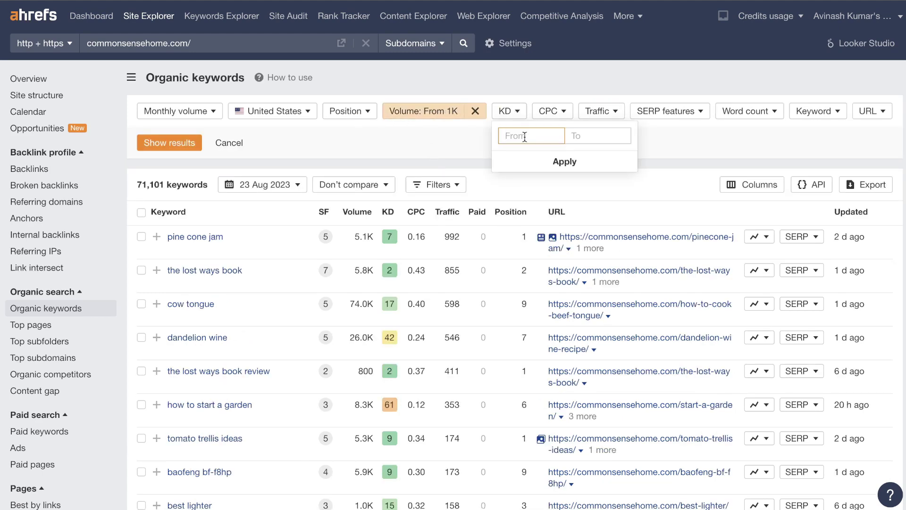
left_click(585, 139)
type("10")
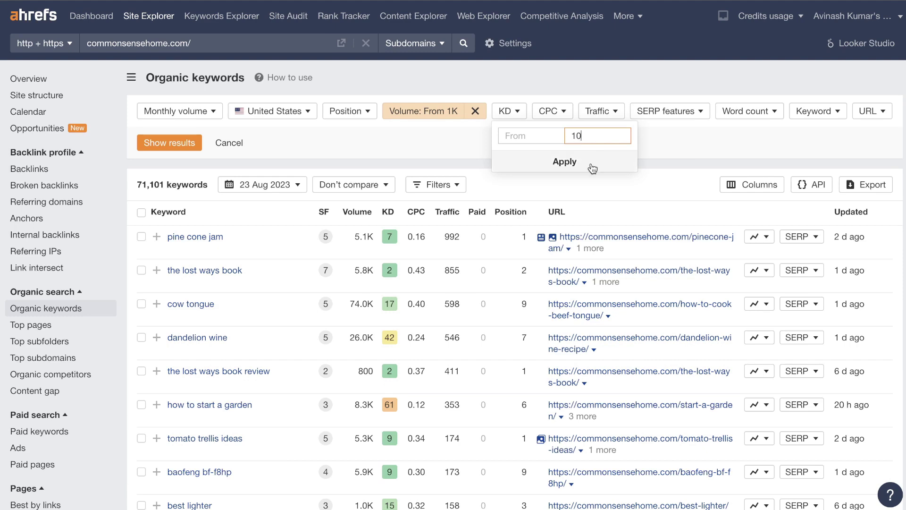
left_click(564, 162)
left_click(189, 163)
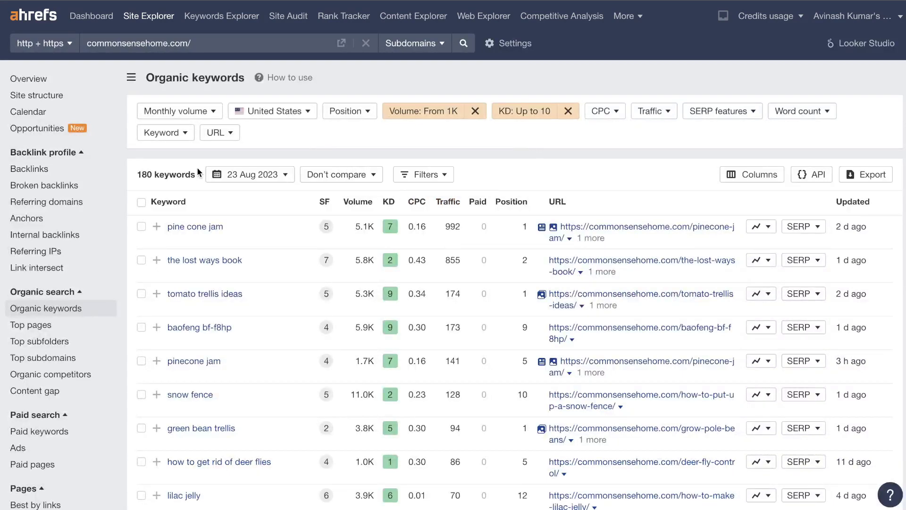
Look through the filtered low-difficulty keywords and open the keyword overview for "broccoli worms"
scroll(249, 263, "down", 1)
scroll(249, 262, "down", 1)
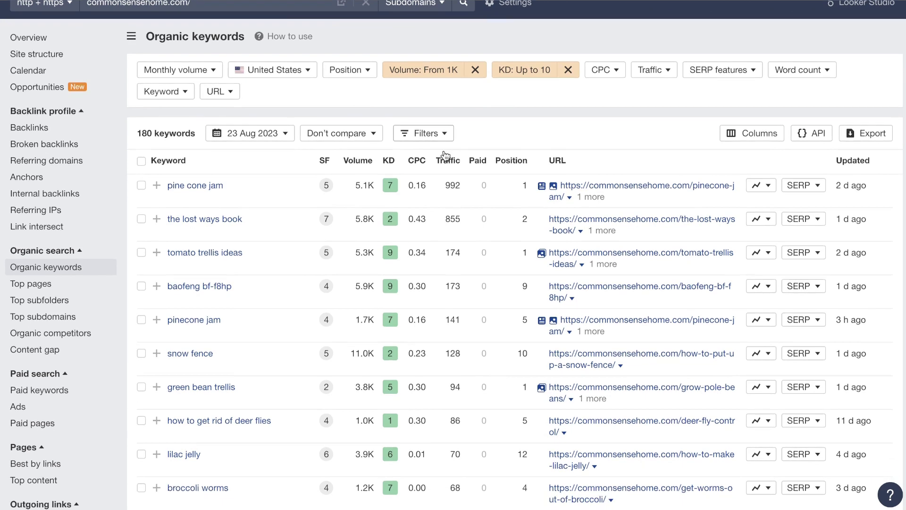
scroll(446, 150, "down", 3)
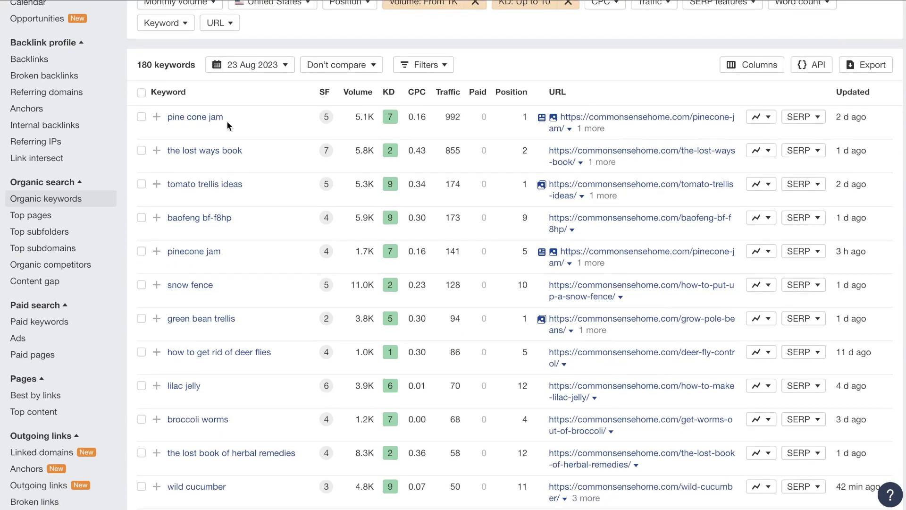
scroll(228, 126, "down", 3)
scroll(227, 125, "down", 5)
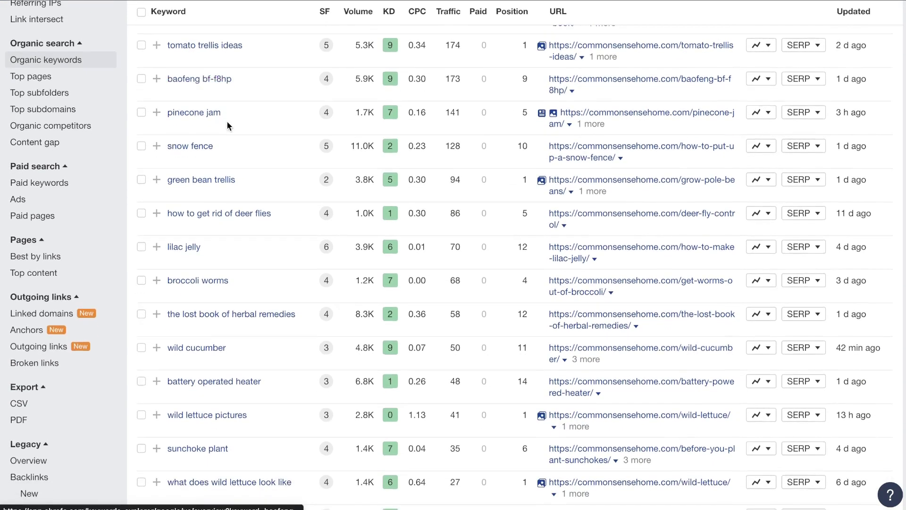
scroll(283, 156, "down", 2)
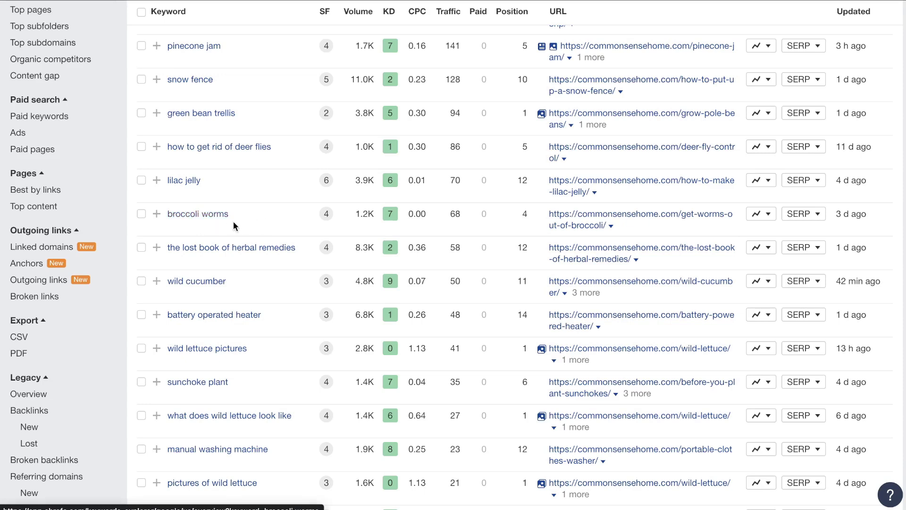
left_click(202, 214)
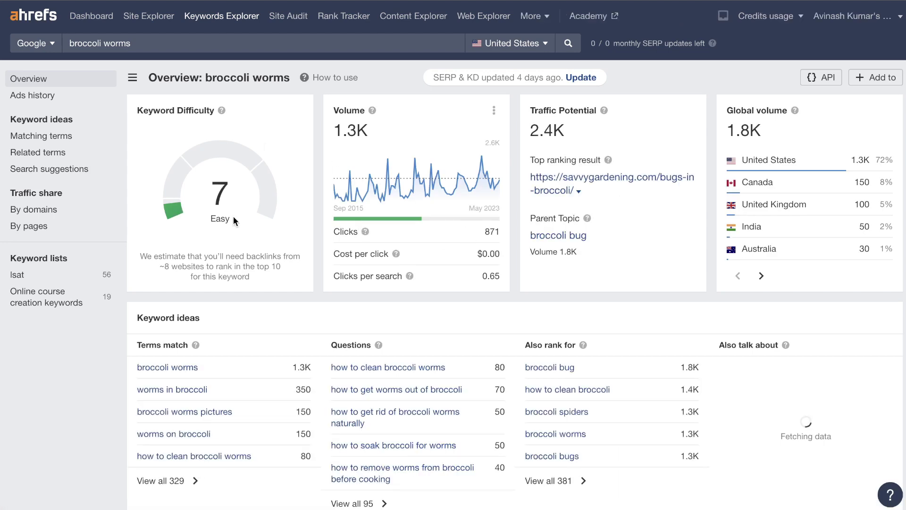
Examine the metrics for "broccoli worms" and its keyword ideas, including matching terms, questions and also-rank-for terms
scroll(348, 279, "down", 1)
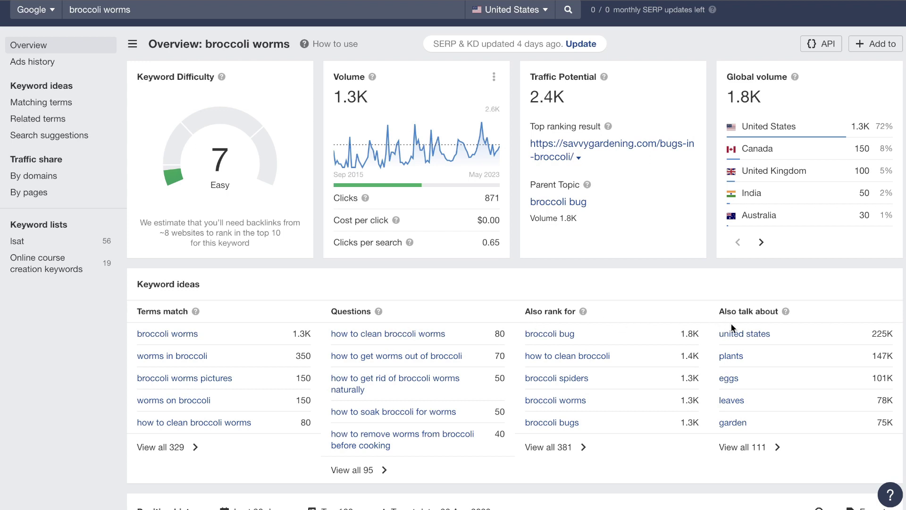
scroll(722, 321, "down", 1)
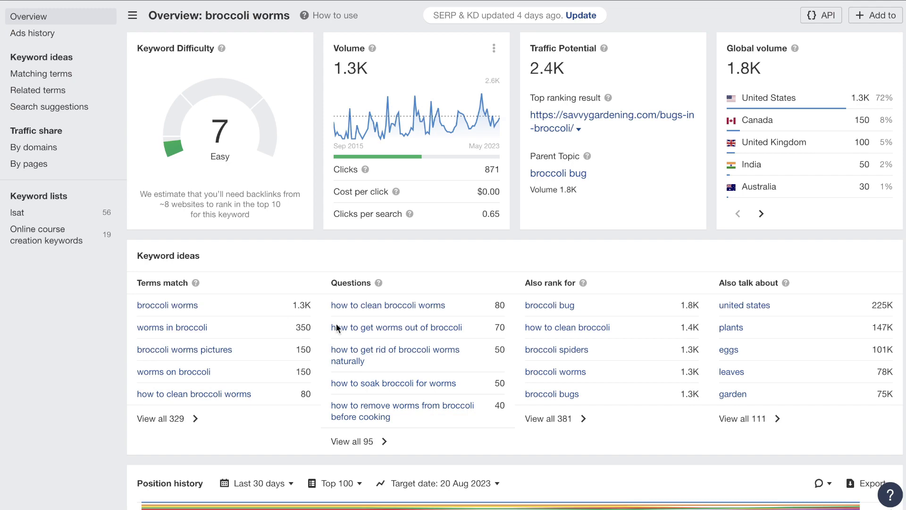
scroll(398, 288, "down", 1)
scroll(286, 152, "up", 3)
scroll(286, 152, "up", 1)
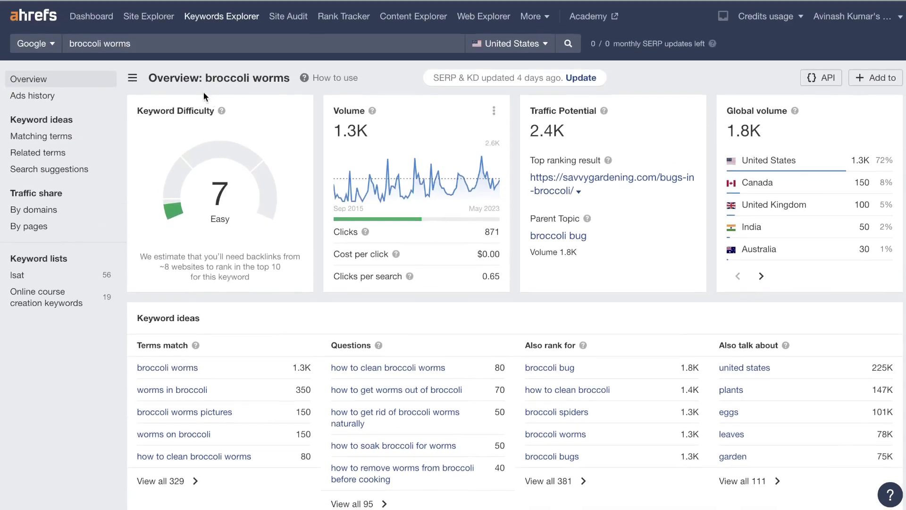
left_click_drag(206, 78, 290, 78)
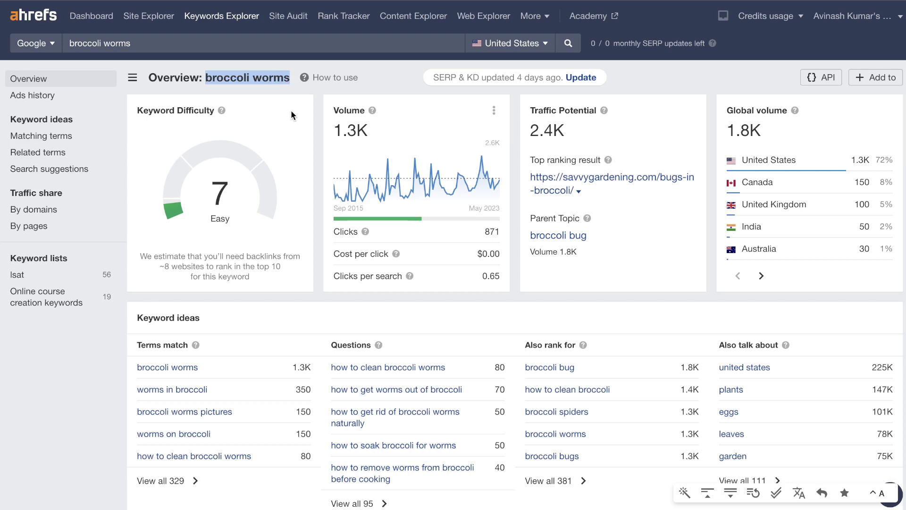
scroll(291, 113, "down", 2)
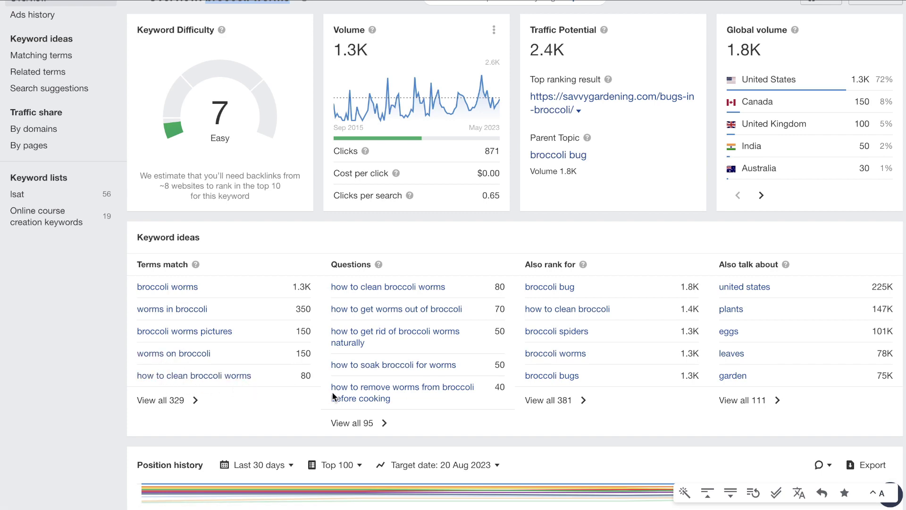
scroll(630, 80, "up", 2)
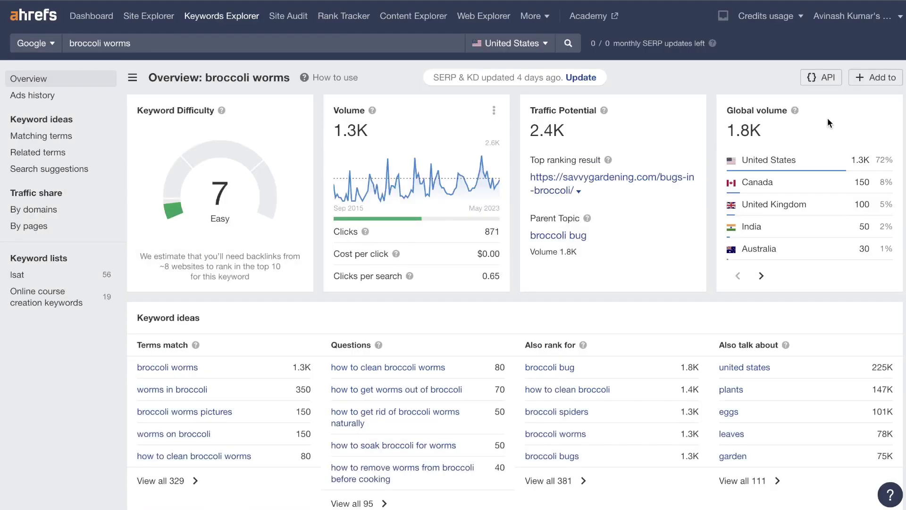
left_click(853, 83)
left_click(672, 140)
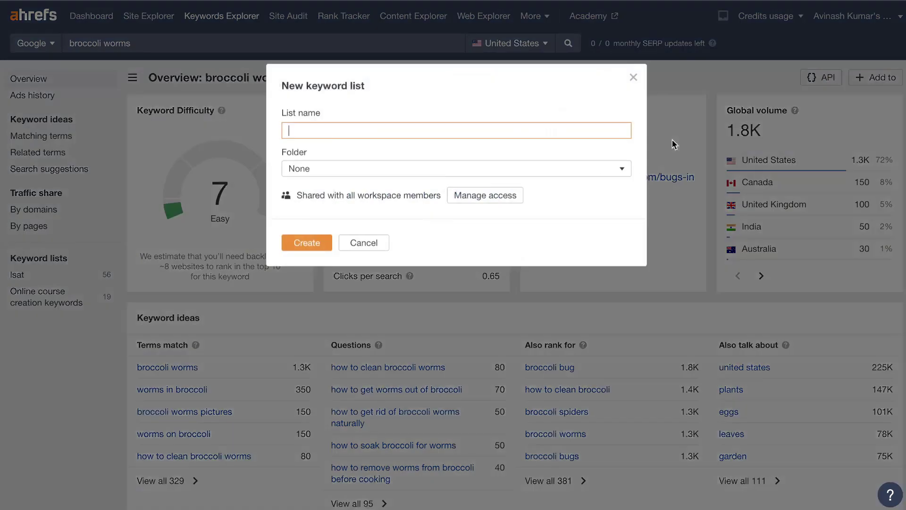
type("gerden")
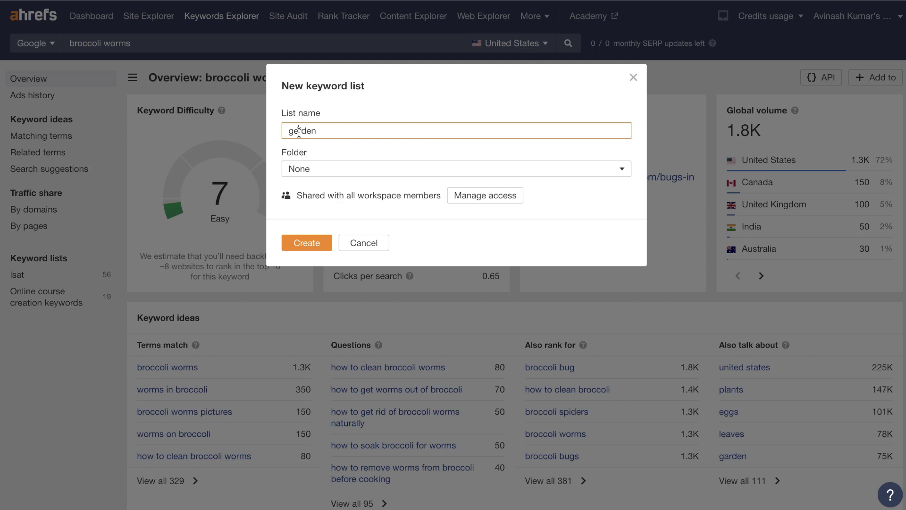
key("Left")
key("Left")
key("Left")
key("Left")
key("BackSpace")
type("a")
left_click(339, 169)
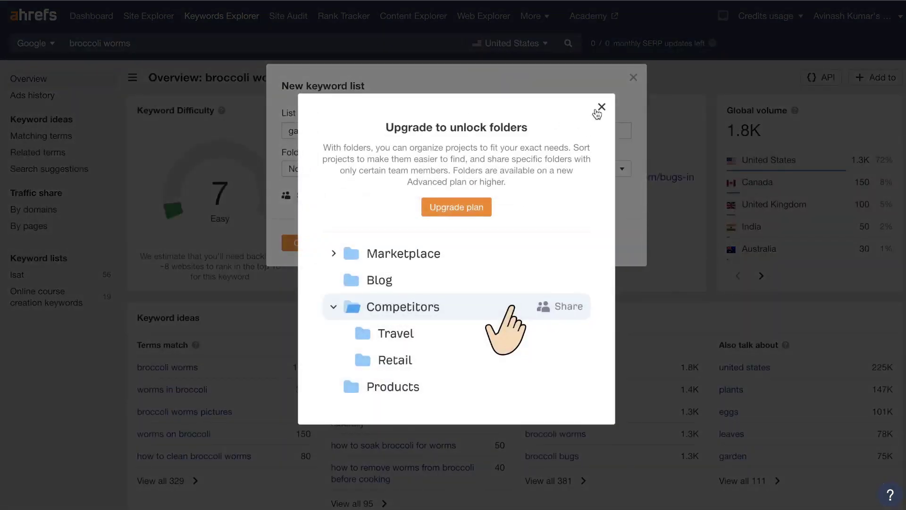
left_click(597, 106)
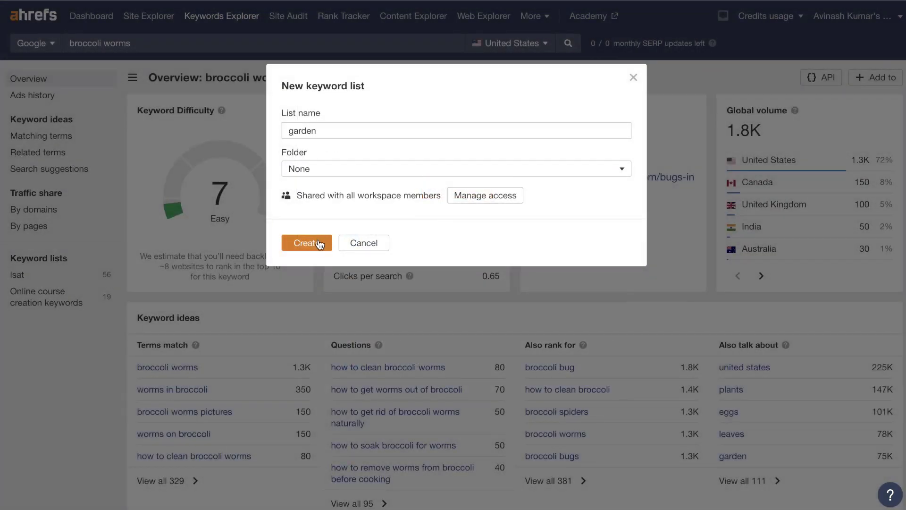
left_click(634, 76)
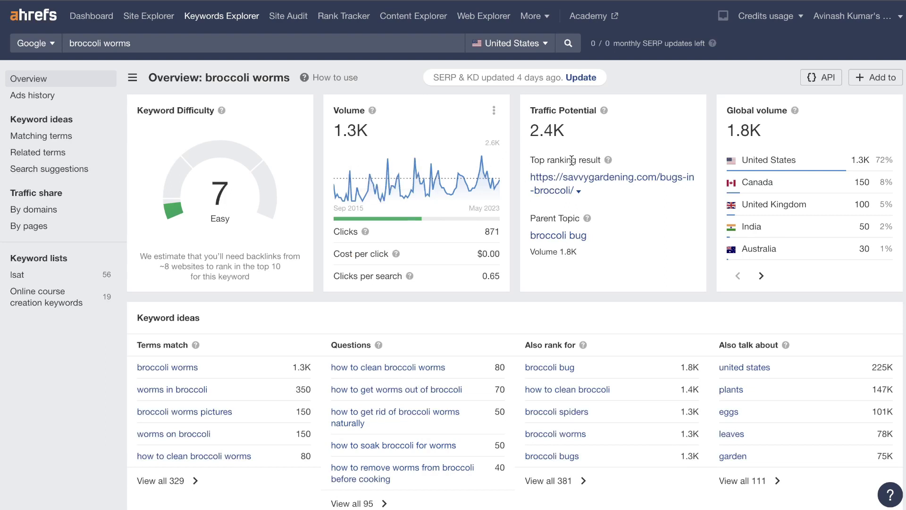
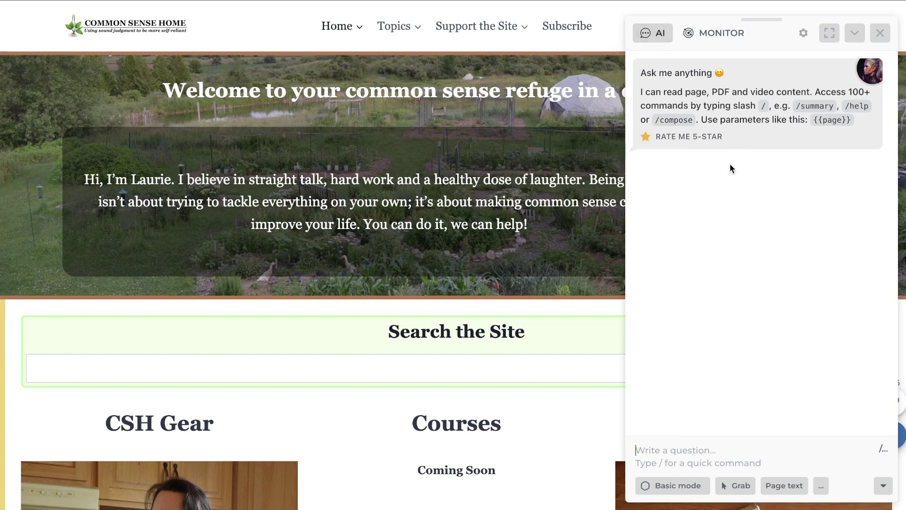
List the AI assistant's commands and choose "Extract and research SEO keywords" for the competitor's currants article
type("/")
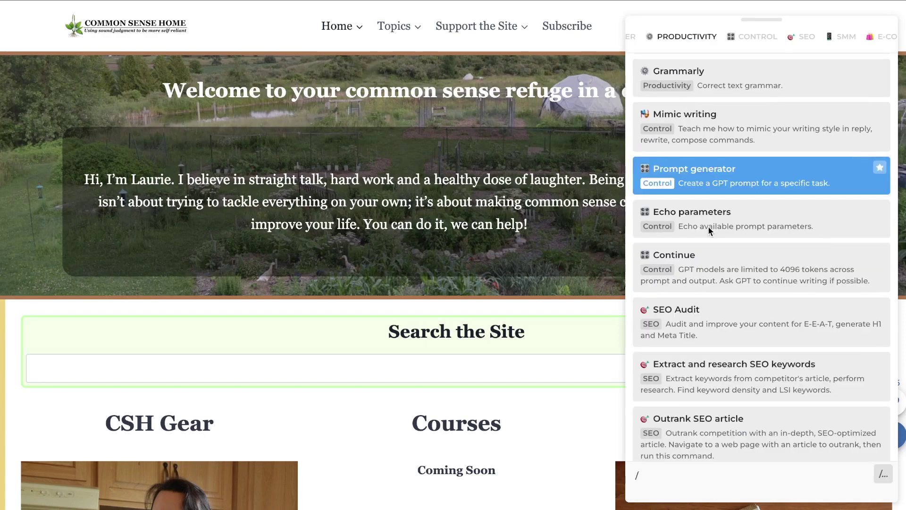
scroll(710, 222, "down", 1)
scroll(710, 222, "down", 1)
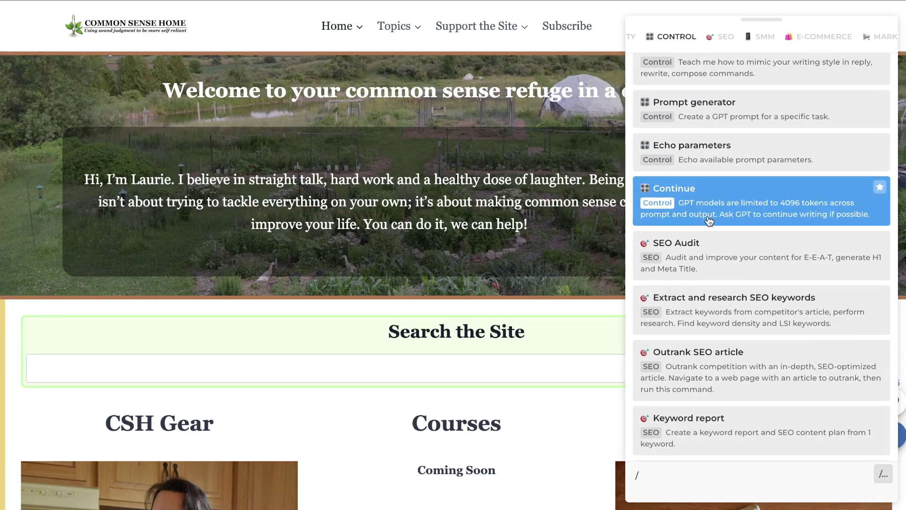
scroll(709, 220, "down", 1)
scroll(709, 220, "down", 2)
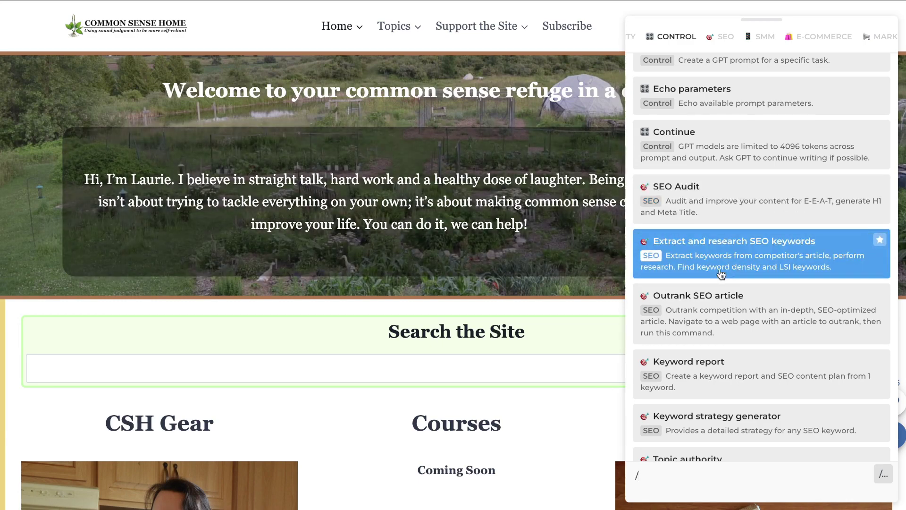
scroll(708, 330, "down", 3)
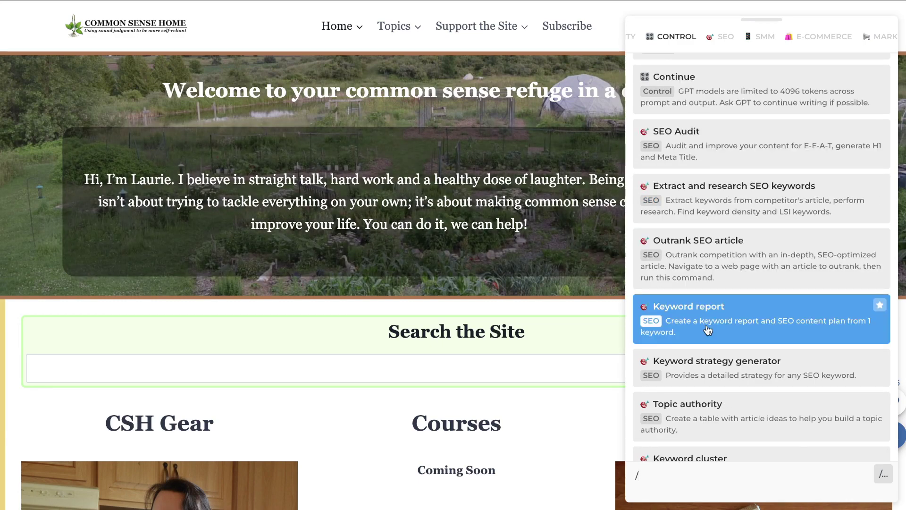
scroll(754, 333, "down", 1)
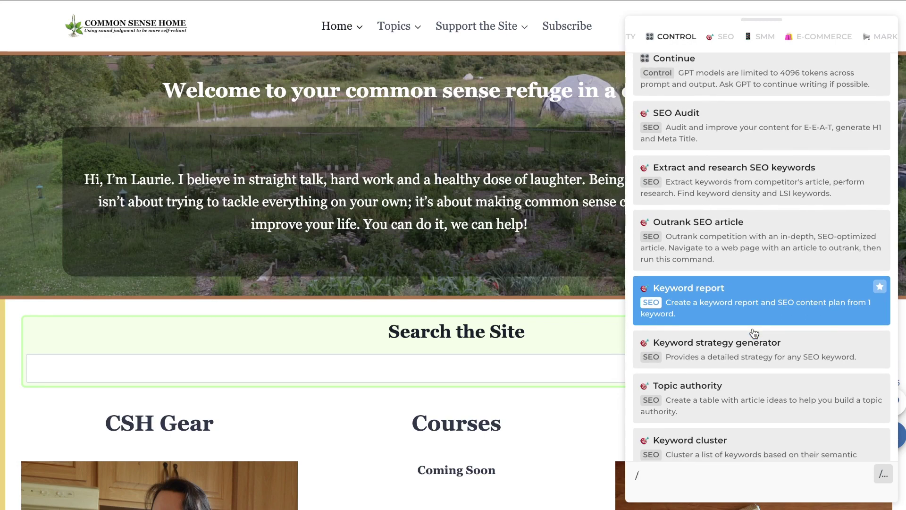
scroll(687, 371, "down", 2)
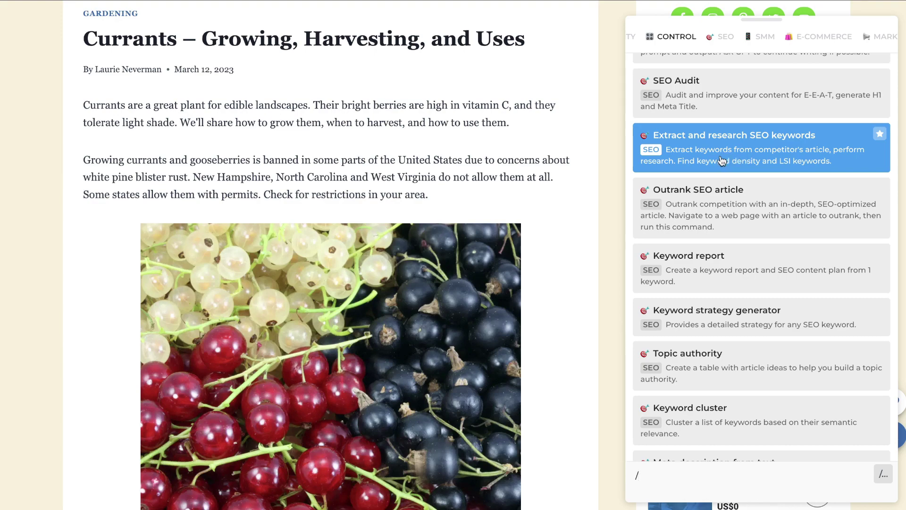
left_click(723, 160)
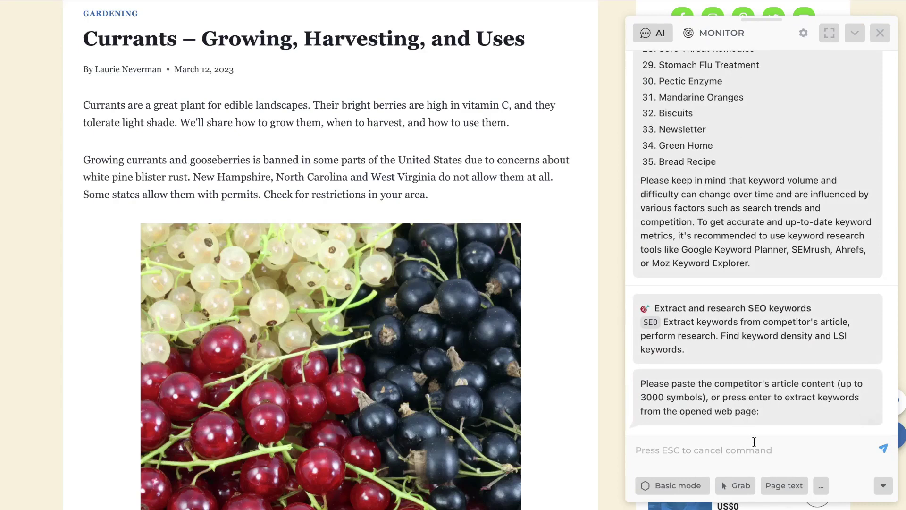
Submit the currants article's page text for keyword extraction and review the keyword density and LSI keyword table
left_click(784, 485)
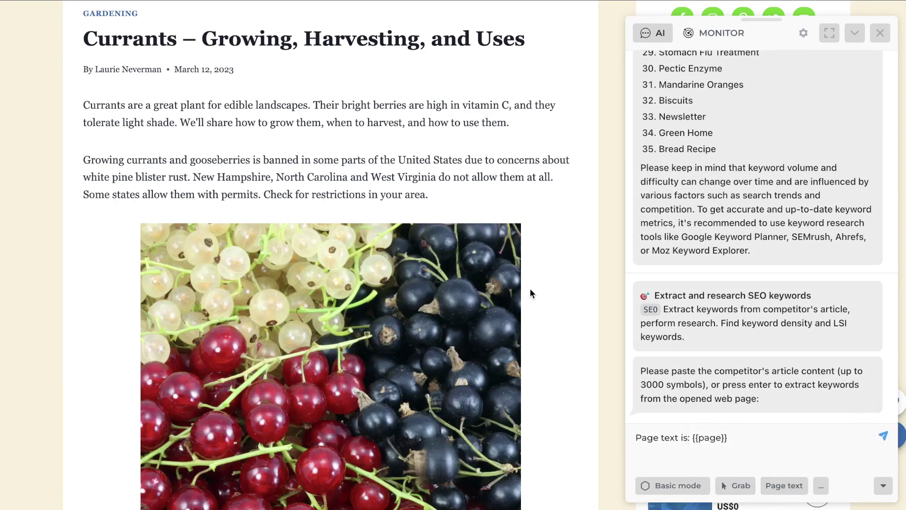
scroll(523, 258, "down", 6)
scroll(523, 257, "up", 4)
scroll(523, 256, "up", 3)
key("Return")
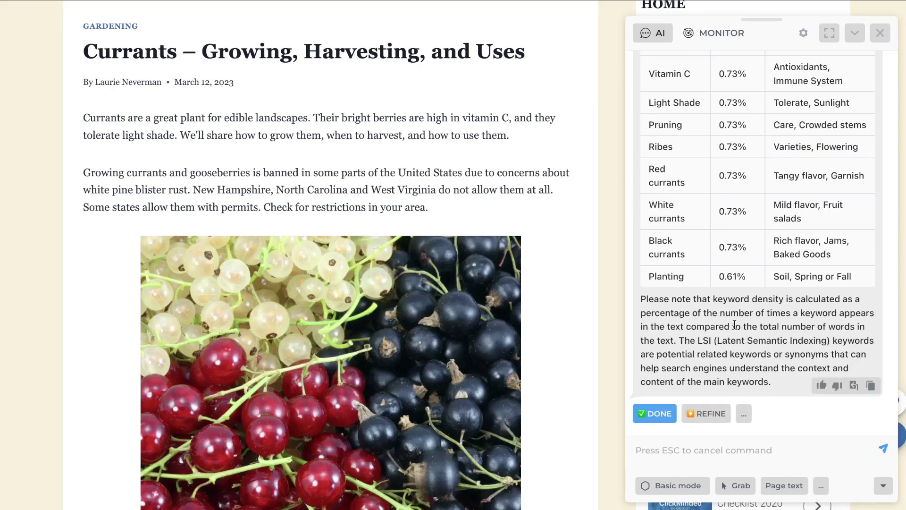
scroll(734, 325, "up", 10)
scroll(734, 324, "down", 5)
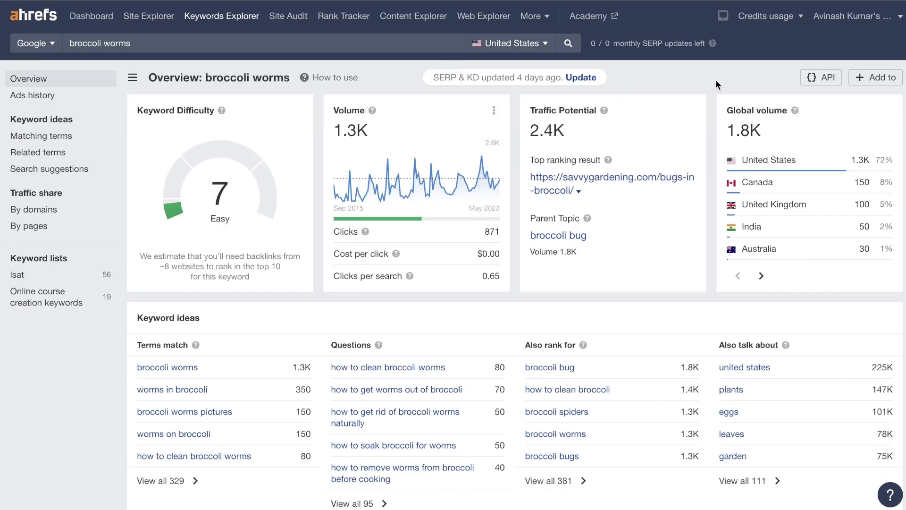
Switch to Ahrefs, sign out of the account and go to the public homepage
left_click(841, 16)
left_click(825, 140)
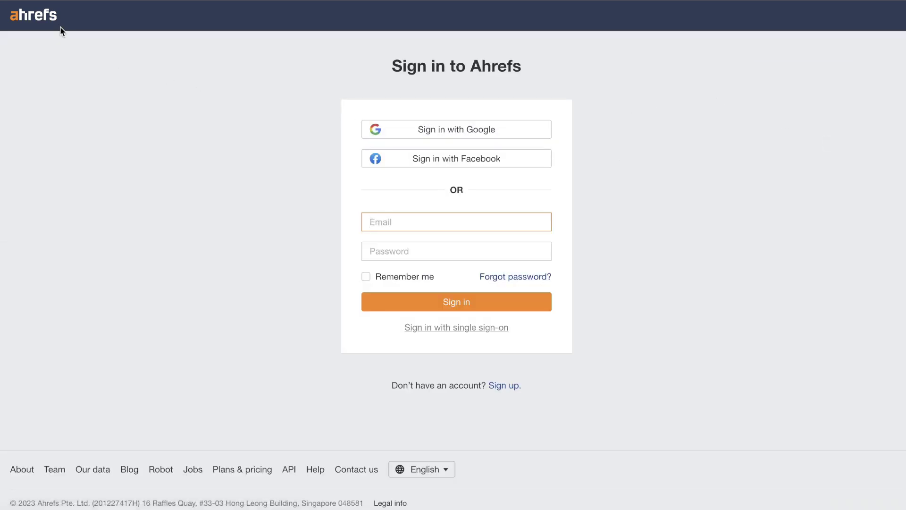
left_click(59, 26)
Look through the free SEO tools listed in the homepage footer and open the Keyword Difficulty Checker
scroll(546, 218, "down", 20)
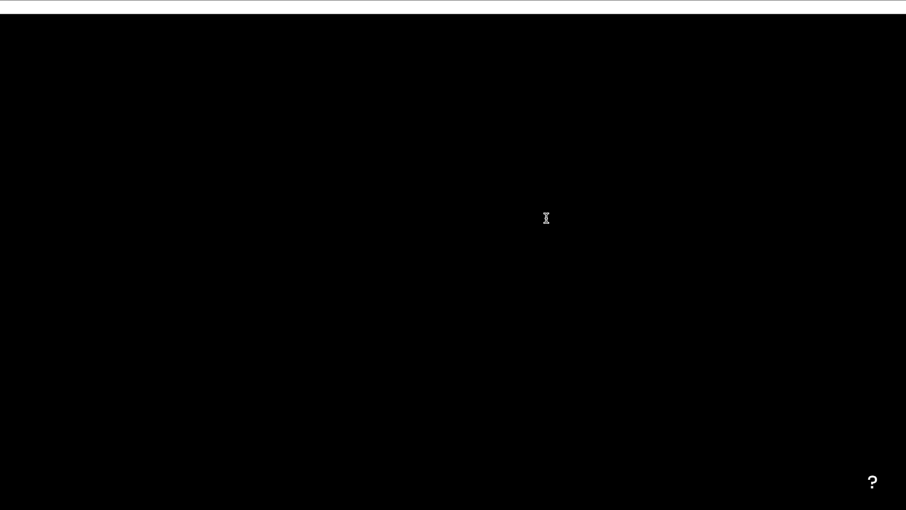
scroll(546, 217, "down", 8)
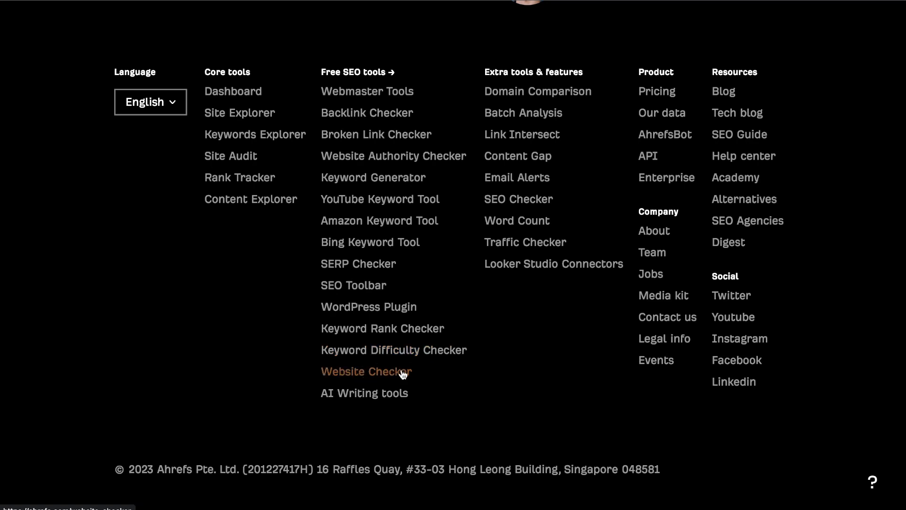
scroll(385, 267, "up", 1)
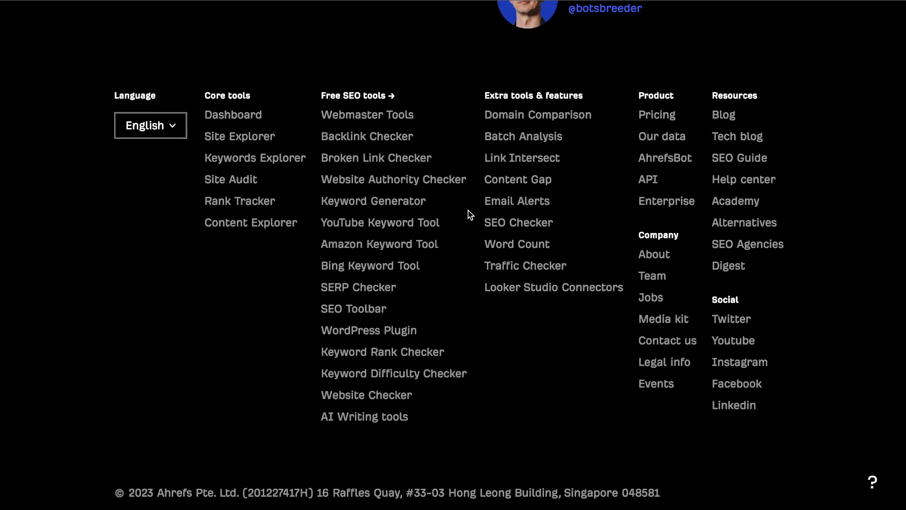
scroll(449, 234, "up", 6)
scroll(450, 235, "down", 7)
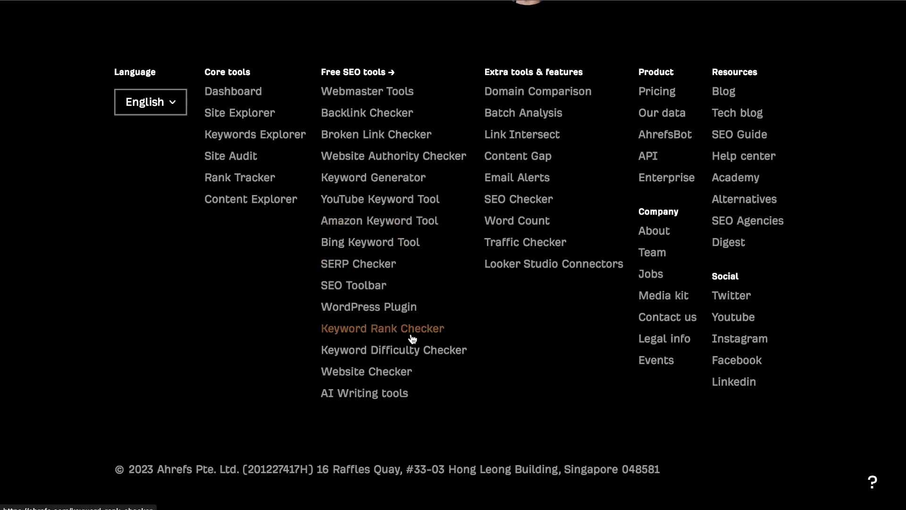
left_click(400, 353)
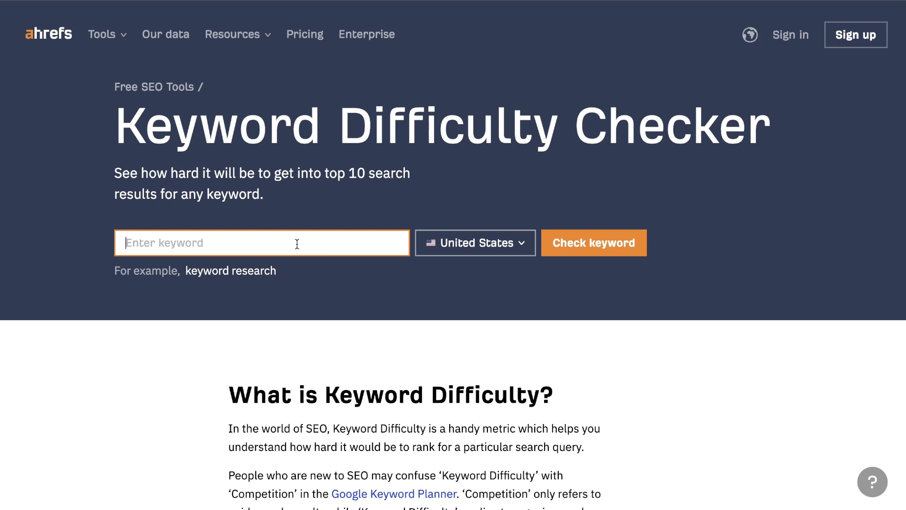
Check the United States keyword difficulty for "Emergency Cooking without Power" and for "start a garden"
type("Emergency Cooking without Power")
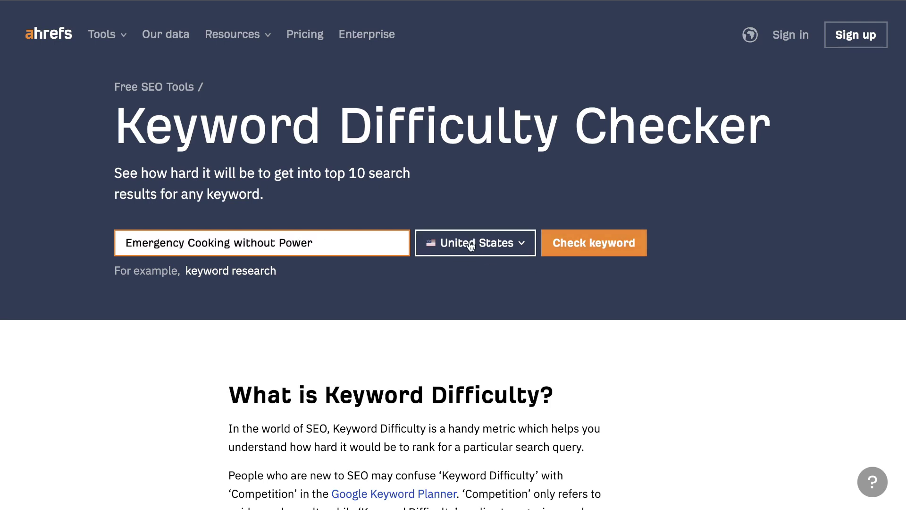
left_click(564, 241)
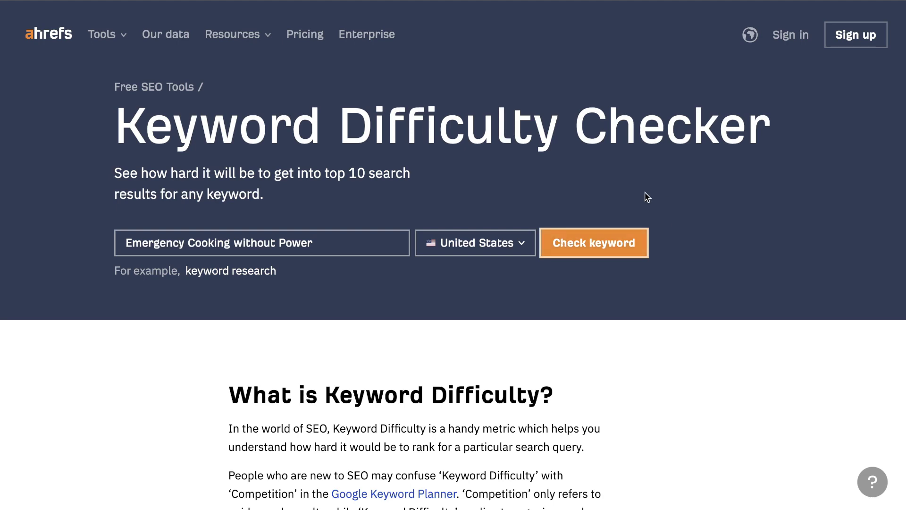
scroll(646, 197, "down", 3)
left_click(604, 164)
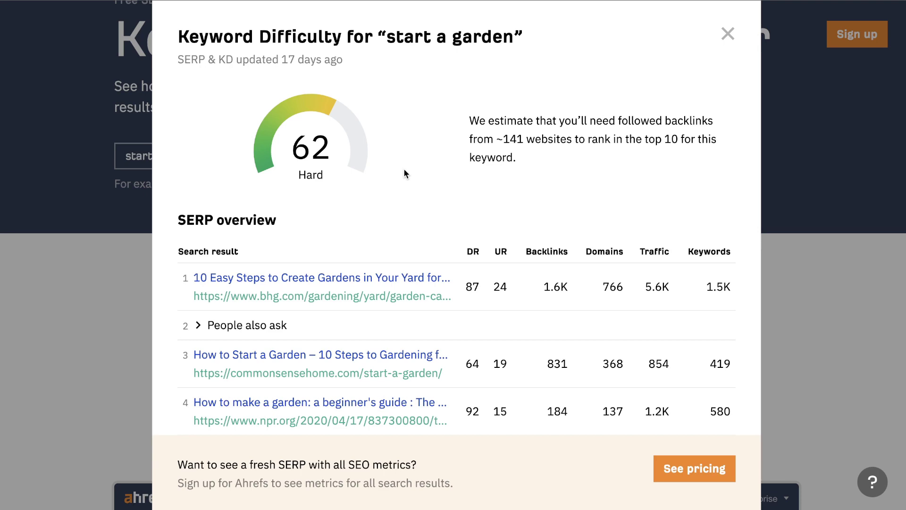
Examine the difficulty score and SERP overview for "start a garden", and close the report
scroll(404, 170, "down", 3)
scroll(403, 122, "up", 2)
scroll(403, 114, "down", 2)
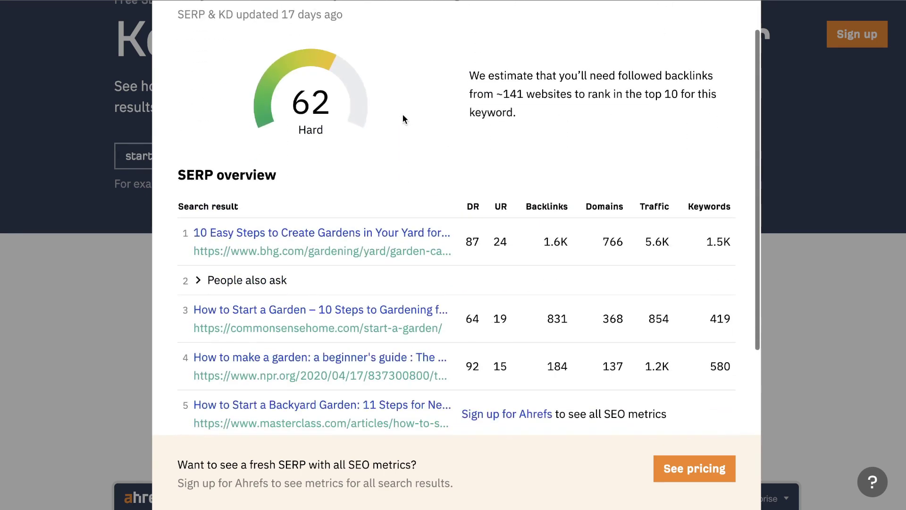
scroll(403, 114, "down", 1)
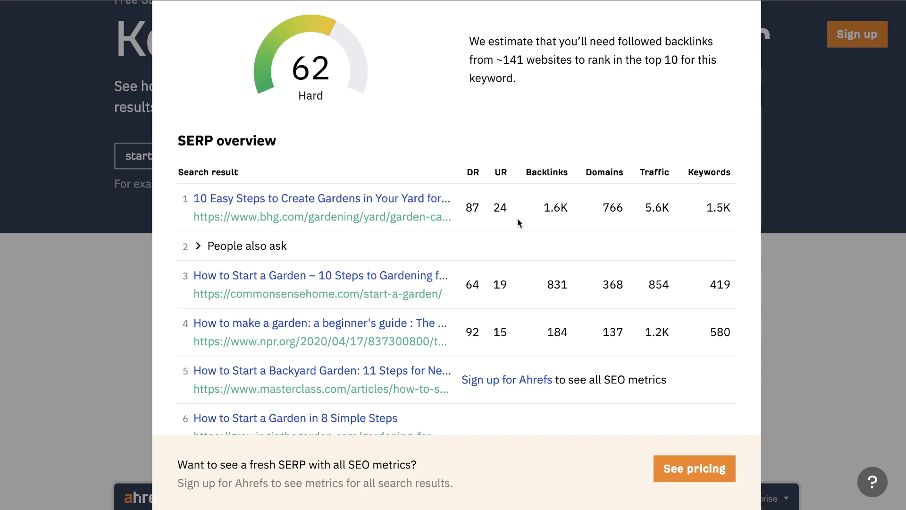
scroll(517, 219, "down", 1)
scroll(517, 219, "up", 4)
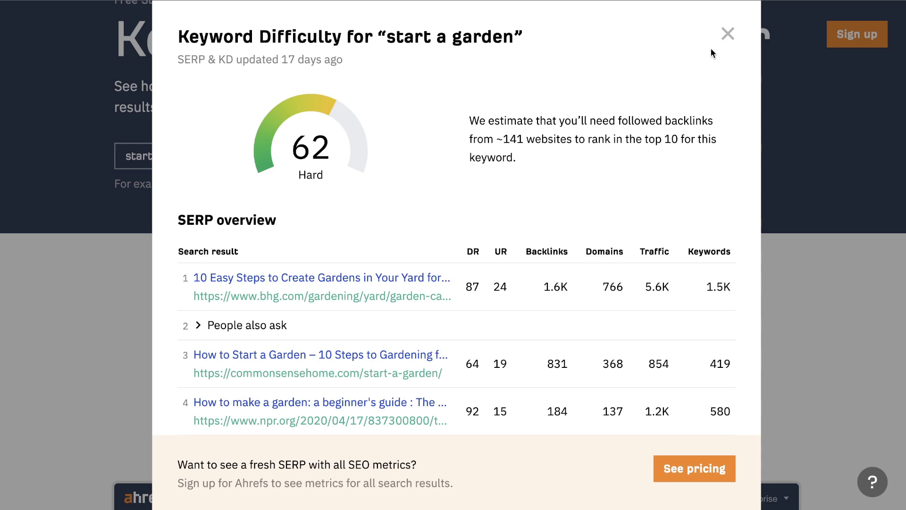
left_click(727, 34)
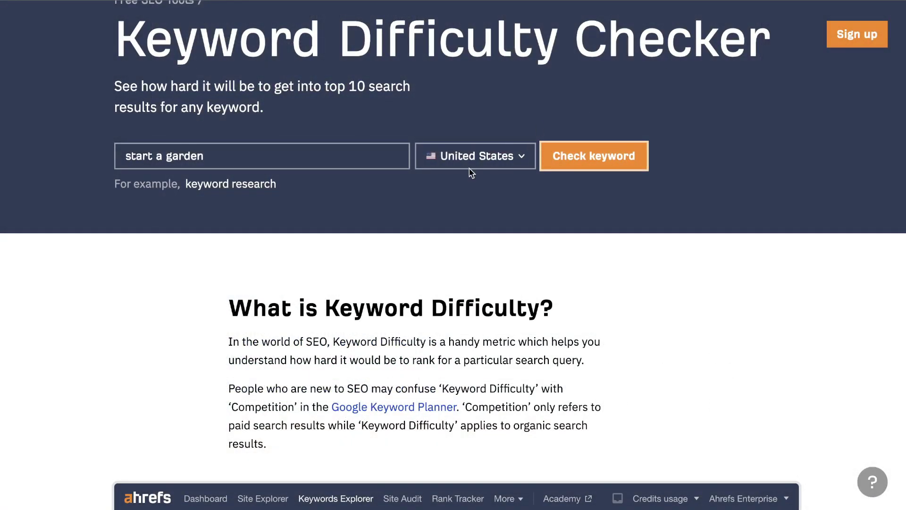
Open the free Keyword Generator from the footer's list of free SEO tools
scroll(471, 172, "down", 20)
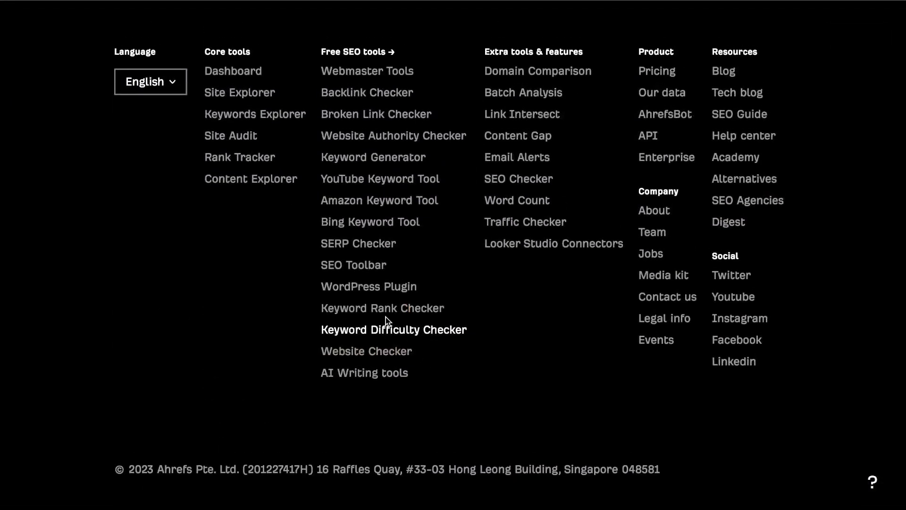
left_click(368, 160)
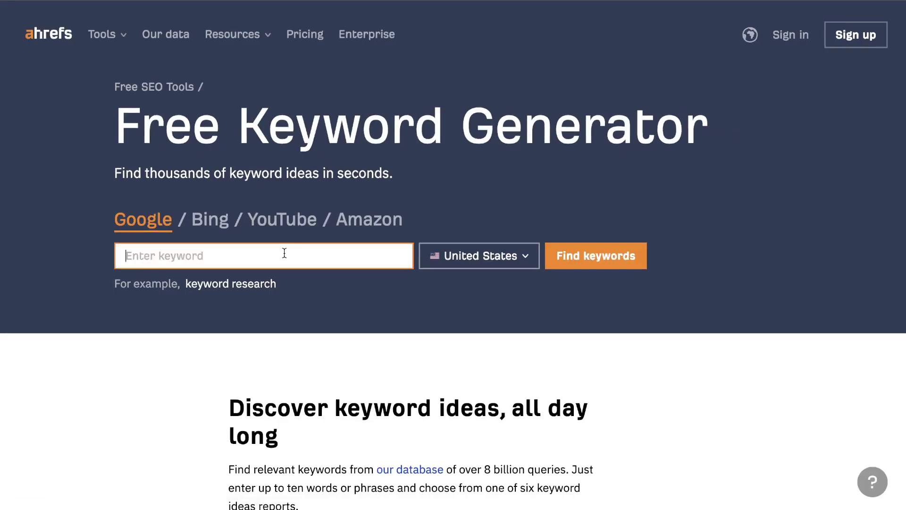
Reduce the start-a-garden article URL to the keyword "start a garden" and find Google keyword ideas for the United States
type("https://commonsensehome.com/start-a-garden/")
key("Left")
key("Left")
key("Left")
key("Left")
key("Left")
key("Left")
key("Left")
key("Left")
key("Left")
key("Left")
key("Left")
key("Left")
key("Left")
key("Left")
key("Left")
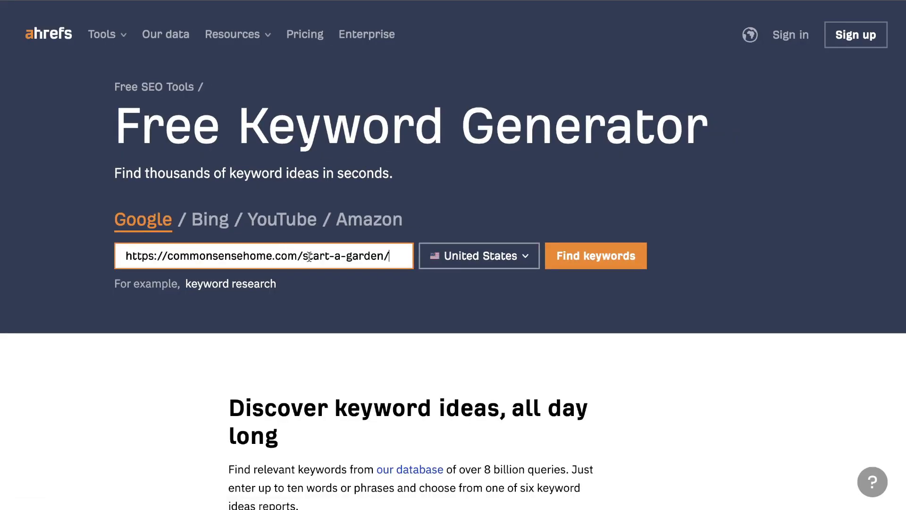
key("shift+Home")
key("BackSpace")
key("ctrl+a")
type("start a garden")
left_click(608, 260)
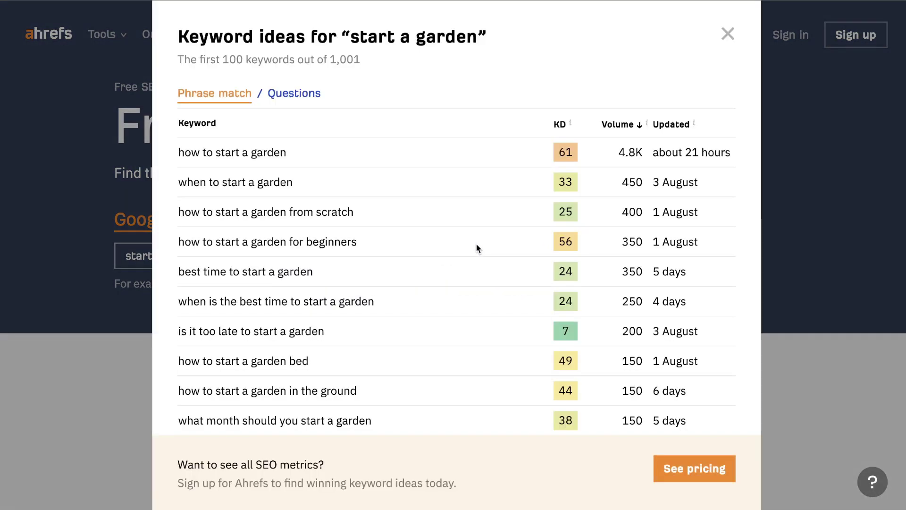
Examine the keyword ideas' difficulty, volume and update date, focusing on "is it too late to start a garden"
scroll(478, 248, "down", 1)
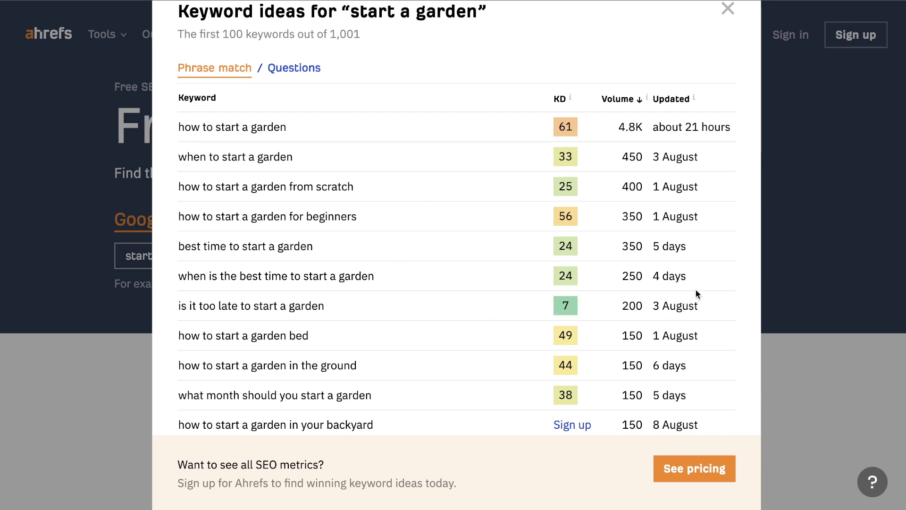
left_click_drag(652, 305, 703, 311)
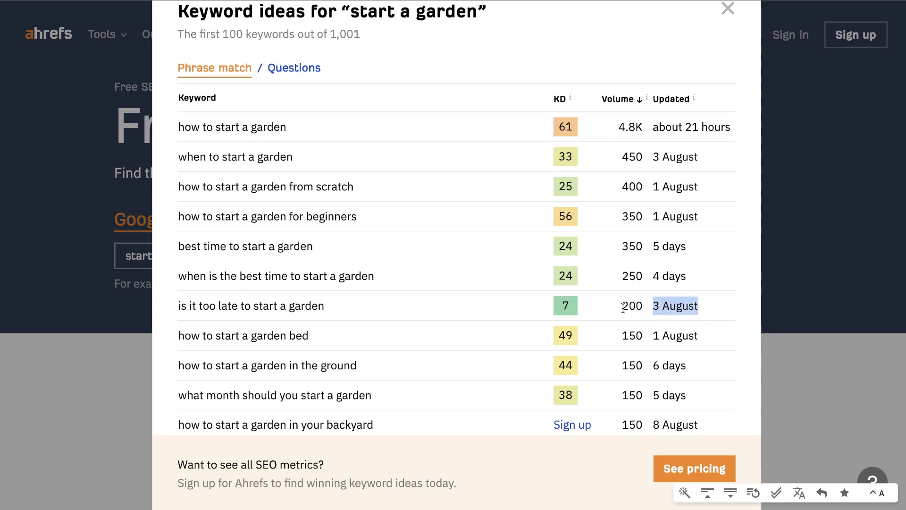
left_click_drag(621, 305, 650, 310)
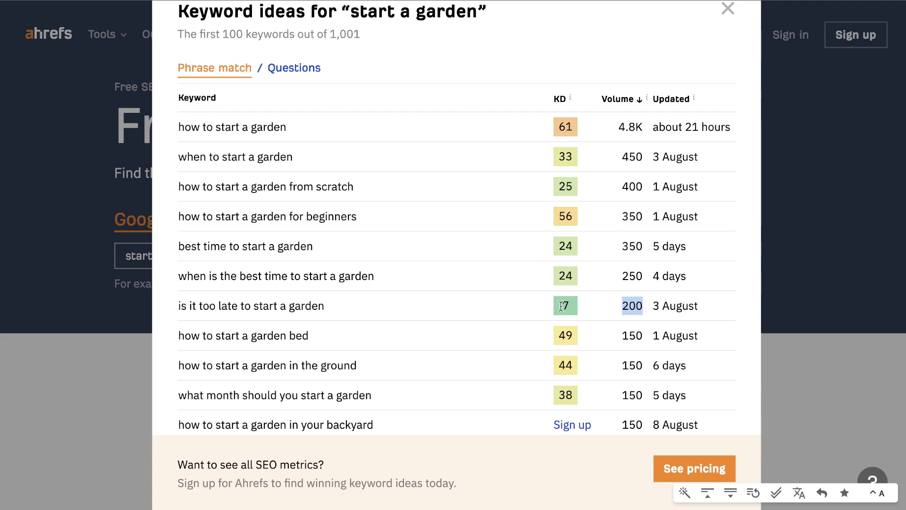
left_click(545, 307)
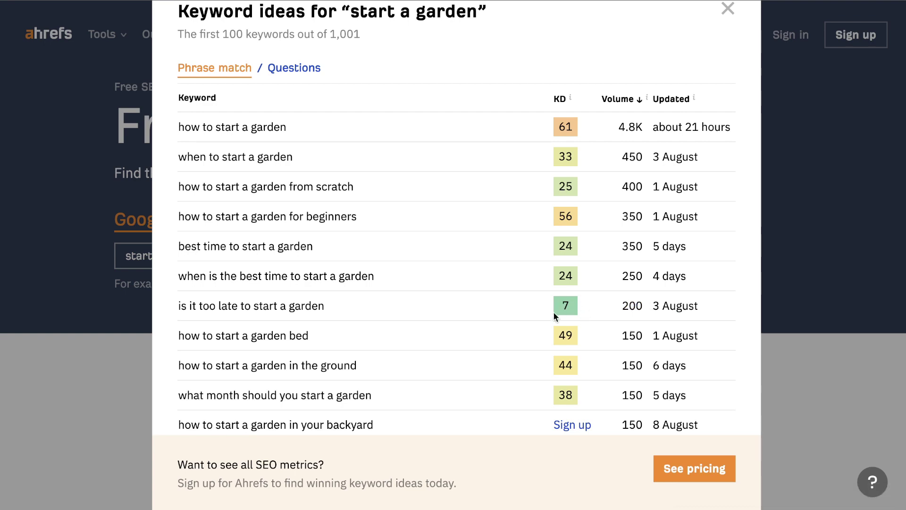
scroll(339, 313, "down", 1)
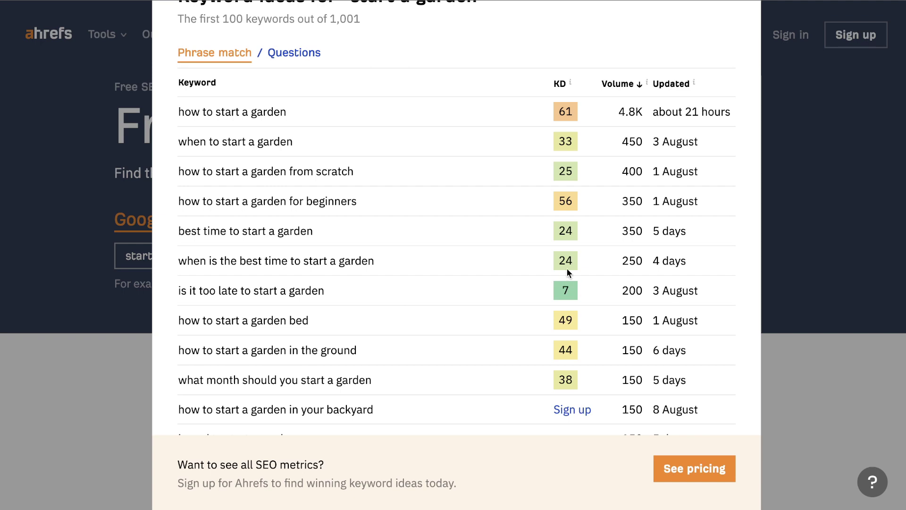
scroll(570, 268, "up", 1)
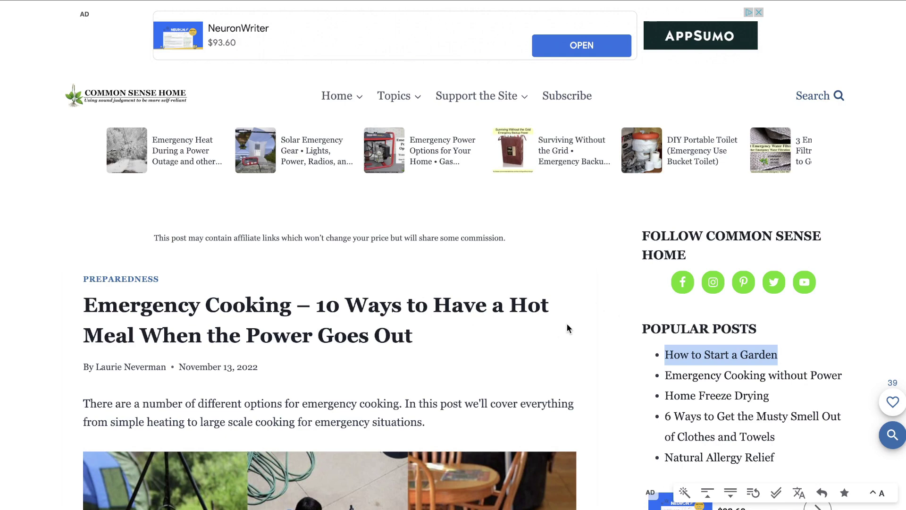
Switch to Answer Socrates and find the questions people ask about "start a garden" in the United States
scroll(519, 349, "down", 1)
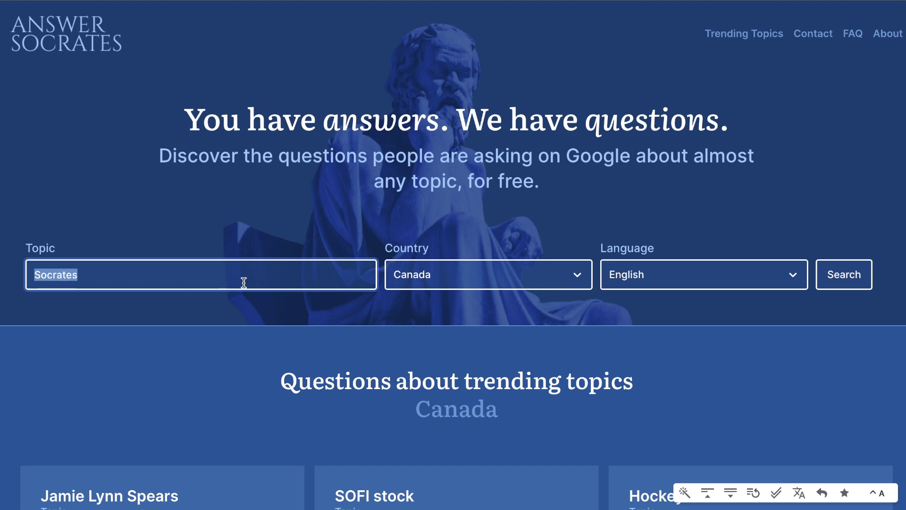
type("start a garden")
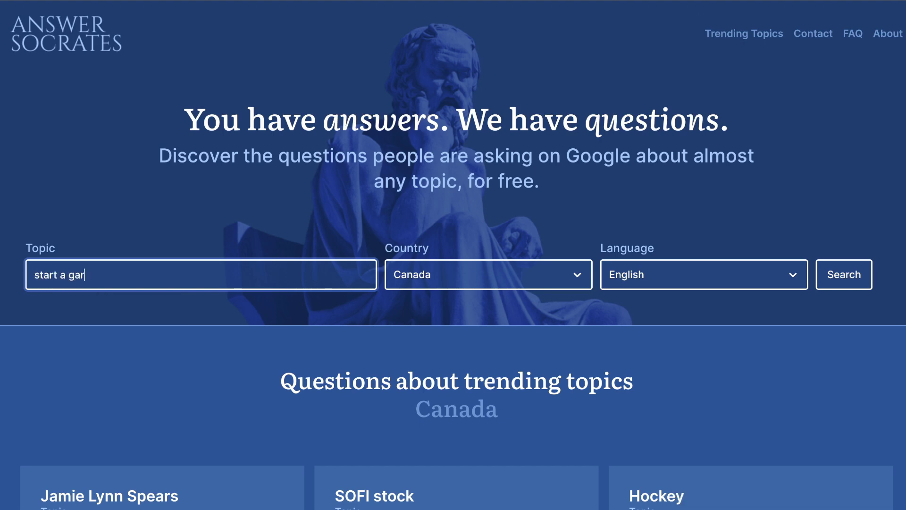
left_click(499, 275)
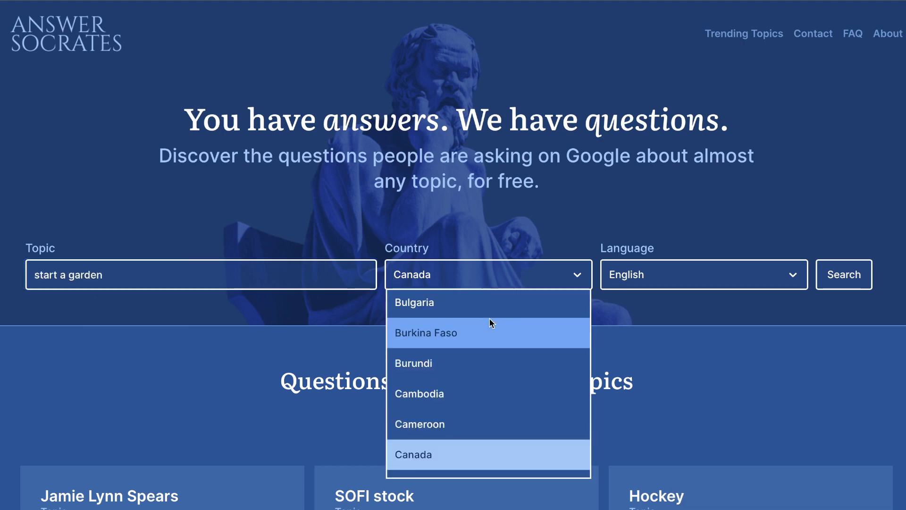
type("u")
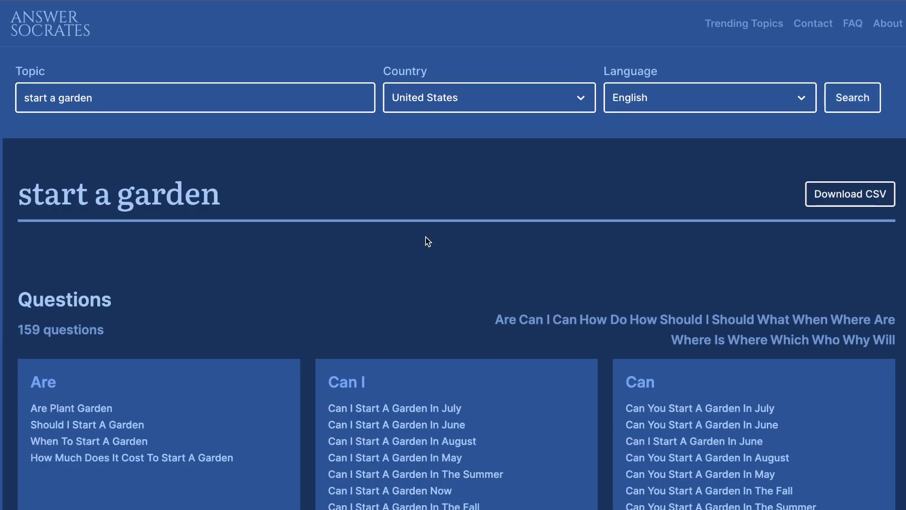
Examine the first question groups for "start a garden", focusing on the Are, Can I and Can lists
scroll(425, 237, "down", 1)
scroll(426, 240, "down", 1)
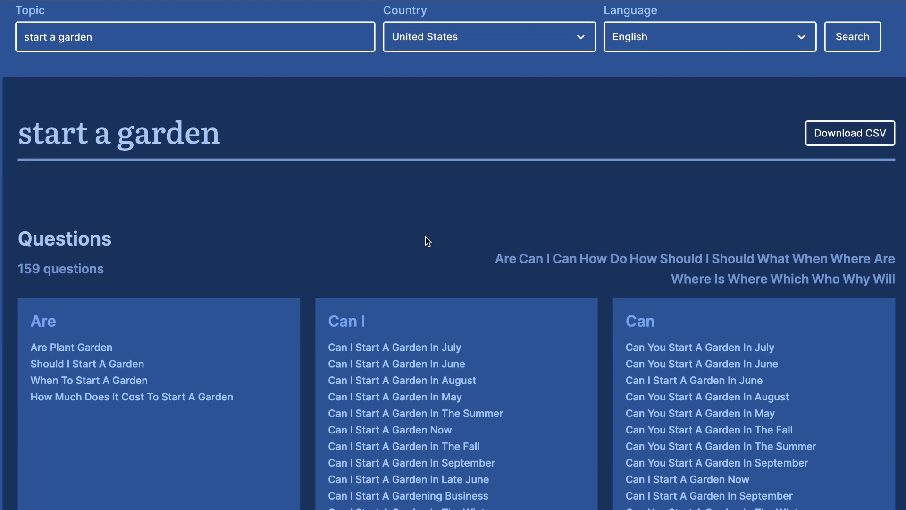
scroll(354, 237, "up", 1)
scroll(237, 213, "down", 1)
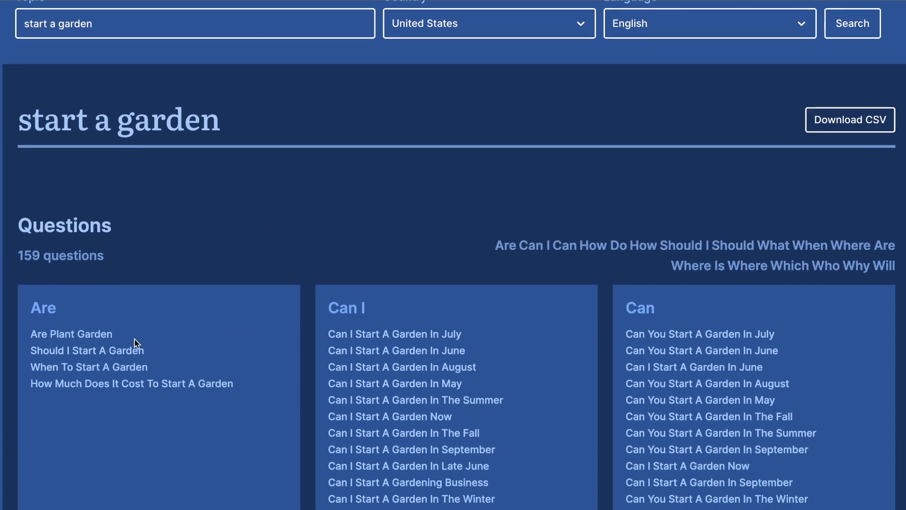
scroll(191, 352, "down", 1)
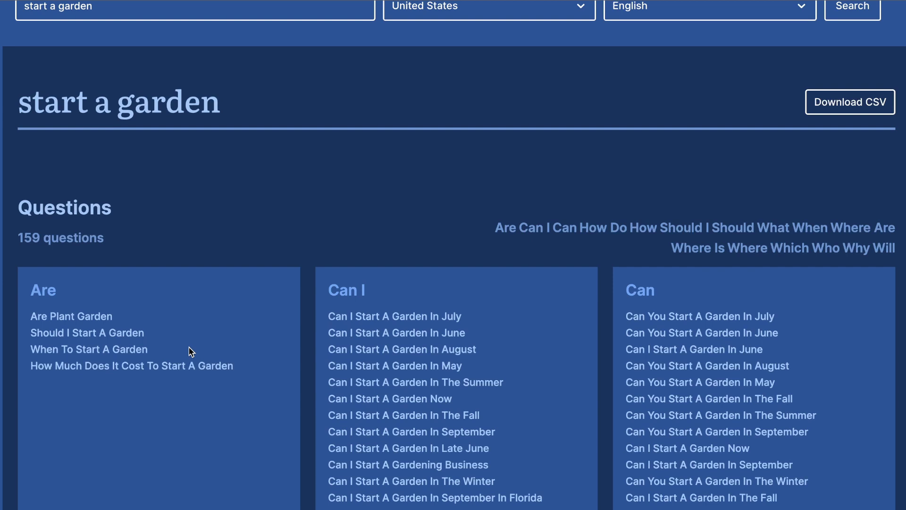
scroll(269, 367, "down", 5)
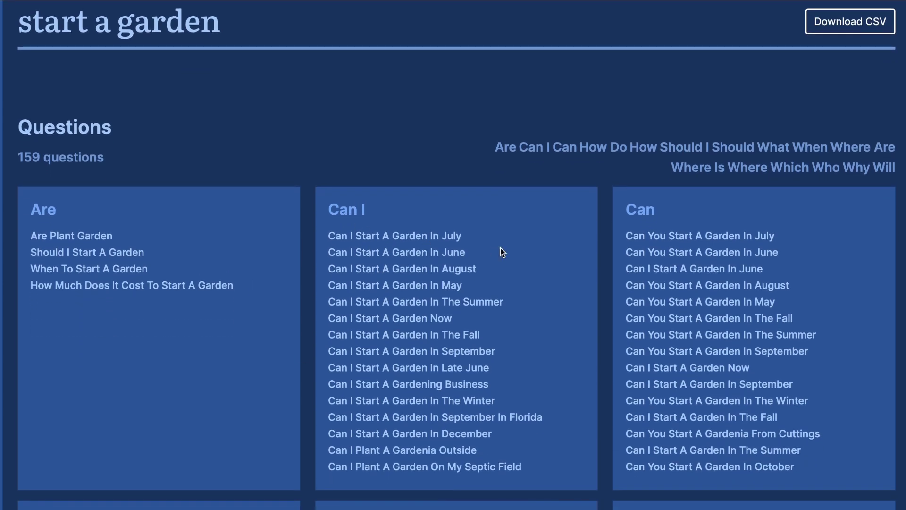
scroll(647, 234, "down", 10)
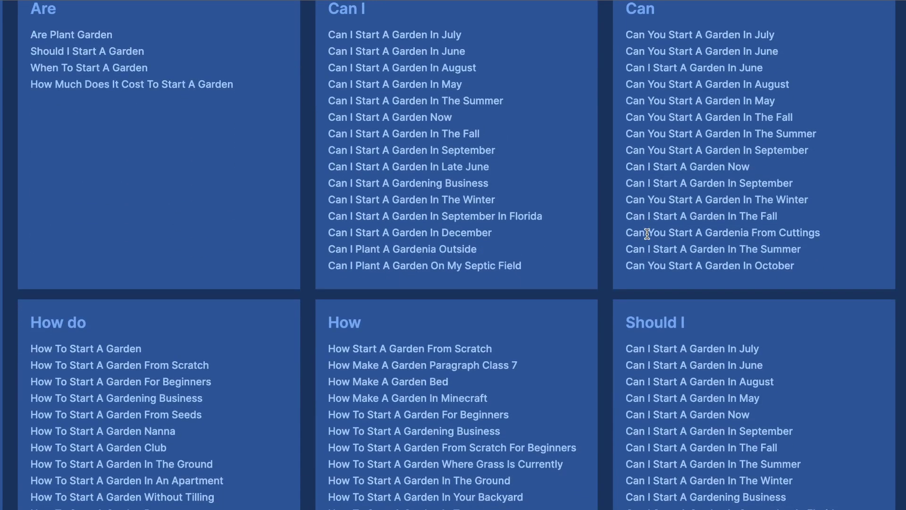
scroll(647, 233, "up", 18)
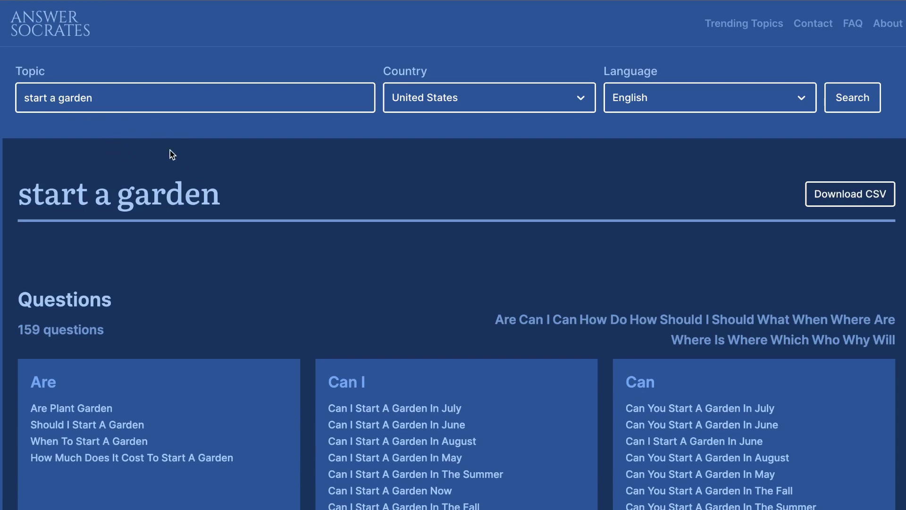
scroll(248, 184, "down", 12)
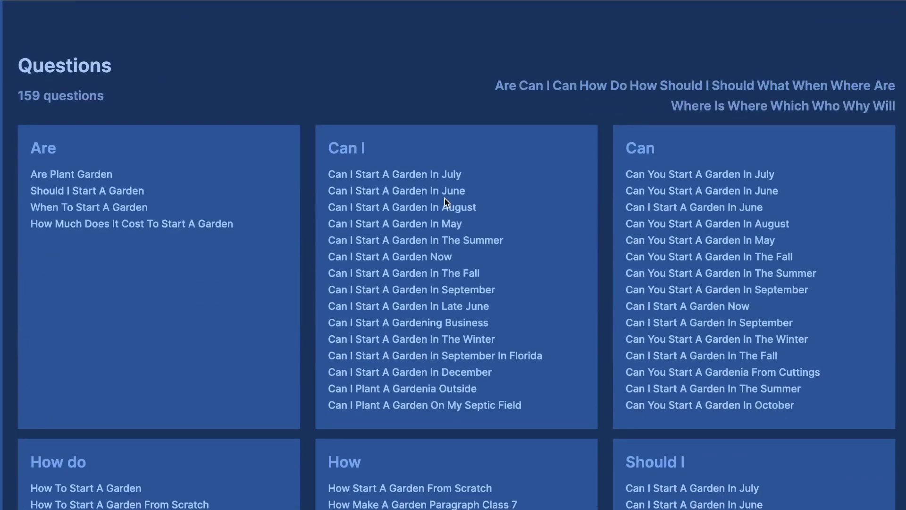
scroll(474, 266, "down", 2)
scroll(474, 266, "up", 1)
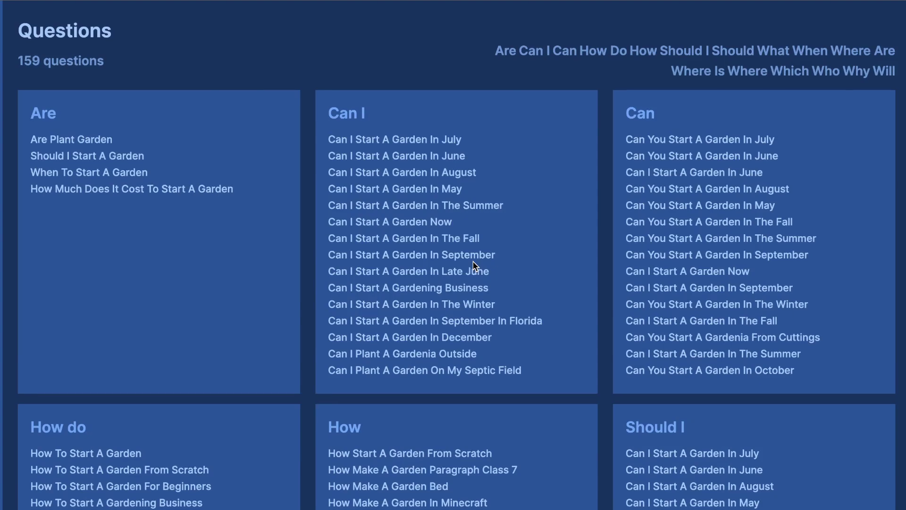
scroll(475, 265, "up", 5)
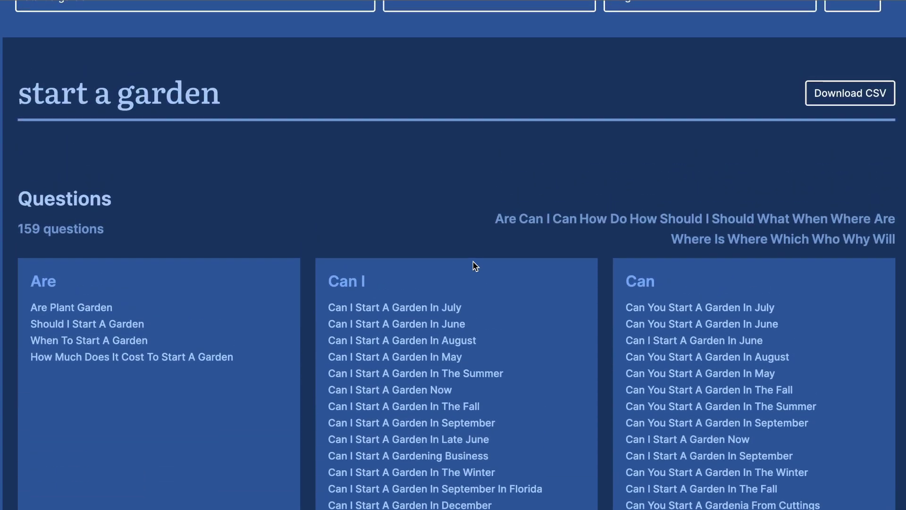
scroll(475, 266, "down", 3)
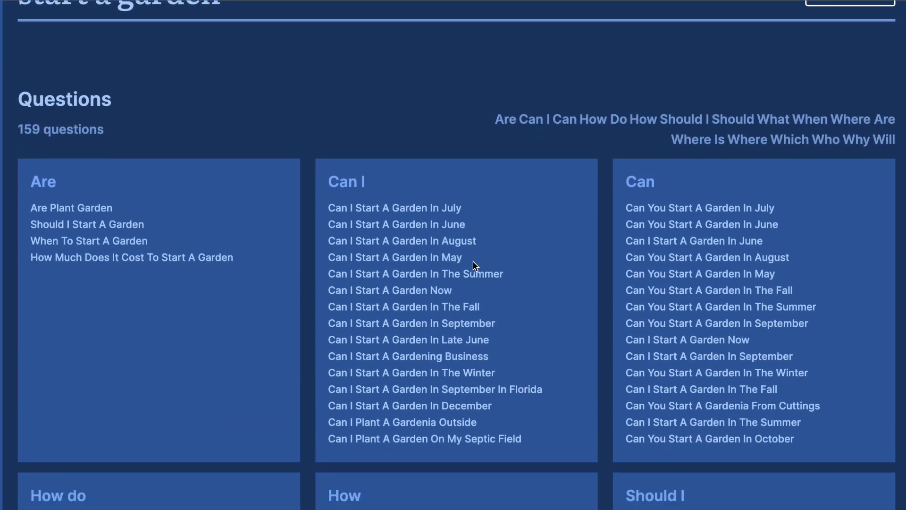
Examine the remaining question groups for "start a garden", from How do and Should through Where, Why and Will
scroll(474, 265, "down", 12)
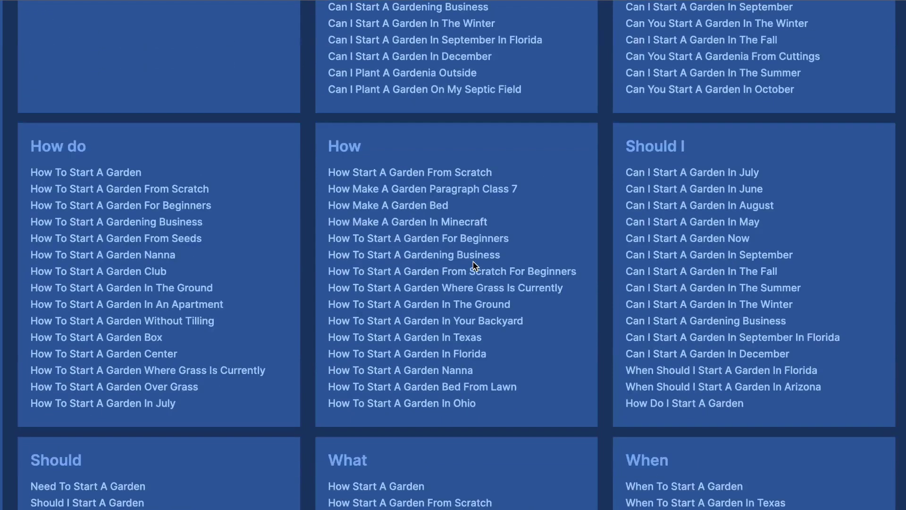
scroll(474, 262, "down", 5)
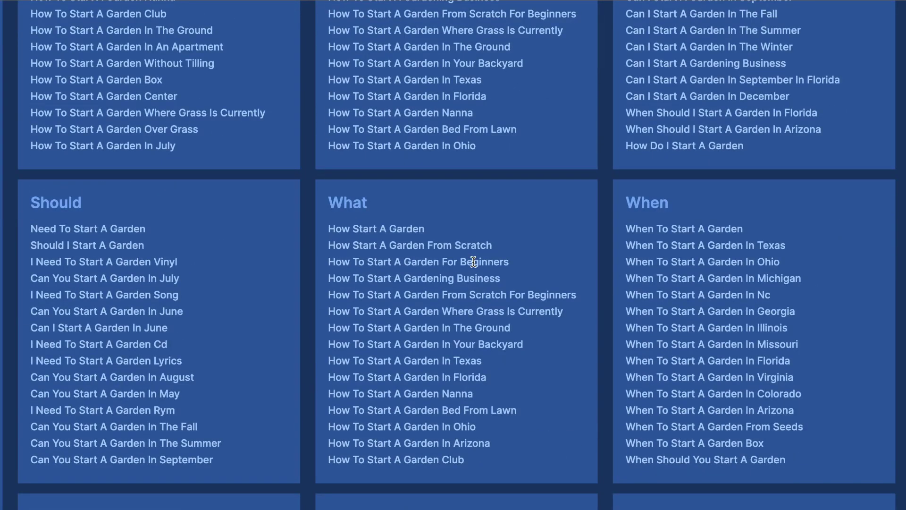
scroll(473, 262, "down", 10)
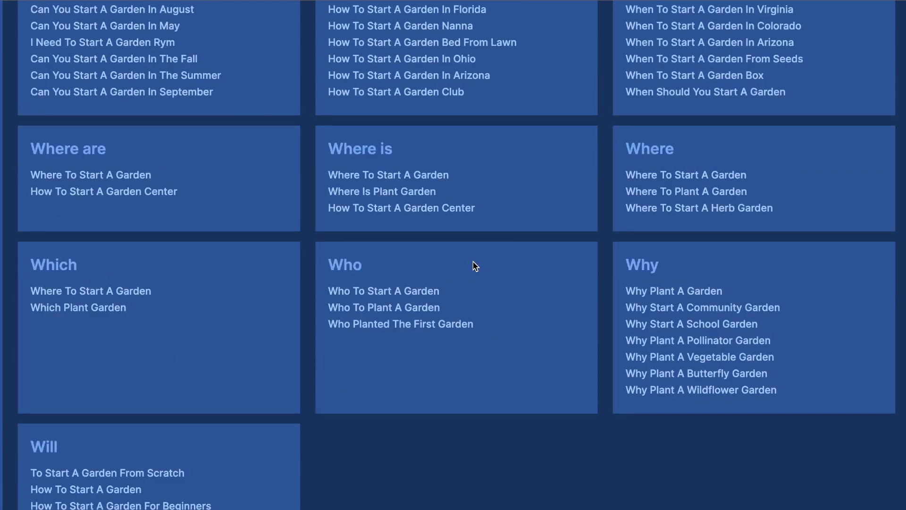
scroll(475, 265, "down", 10)
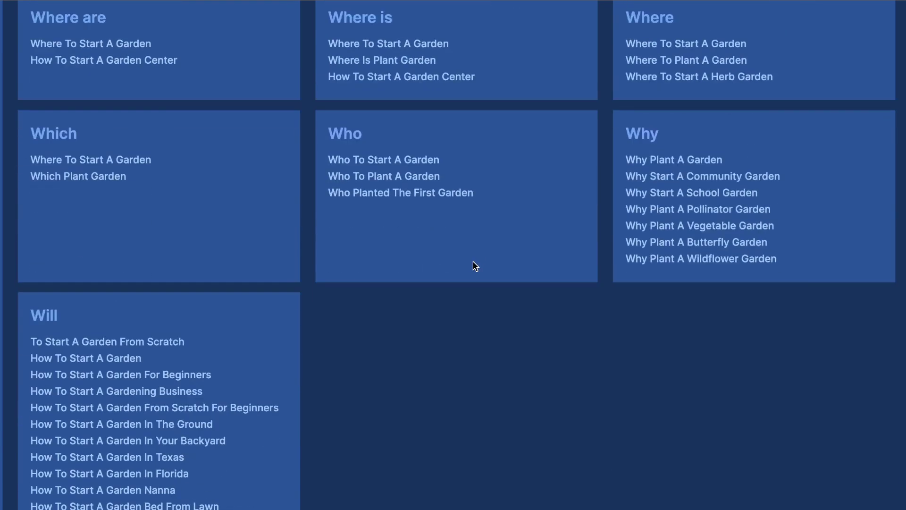
scroll(476, 265, "down", 5)
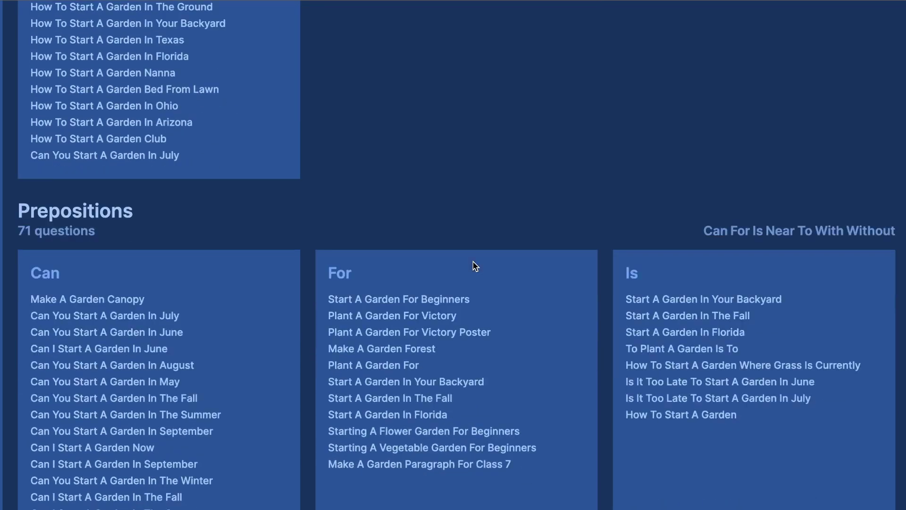
scroll(475, 266, "up", 20)
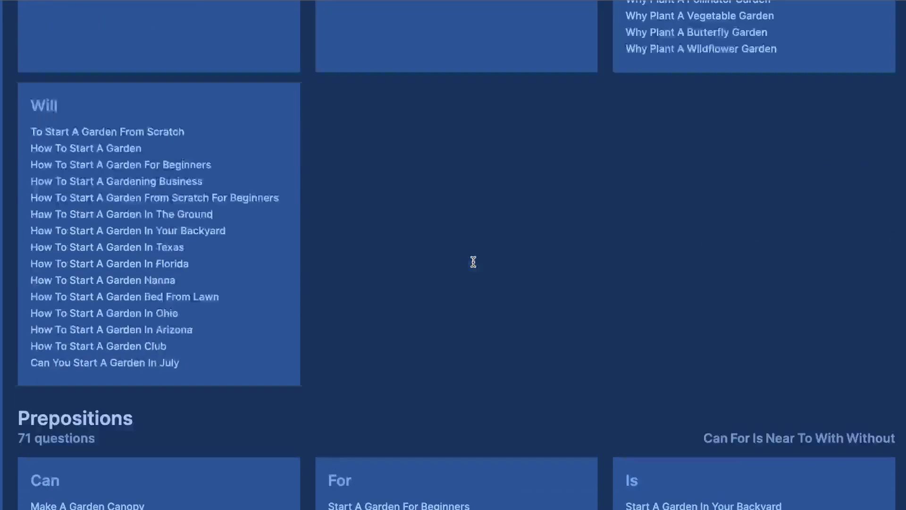
scroll(475, 266, "up", 1)
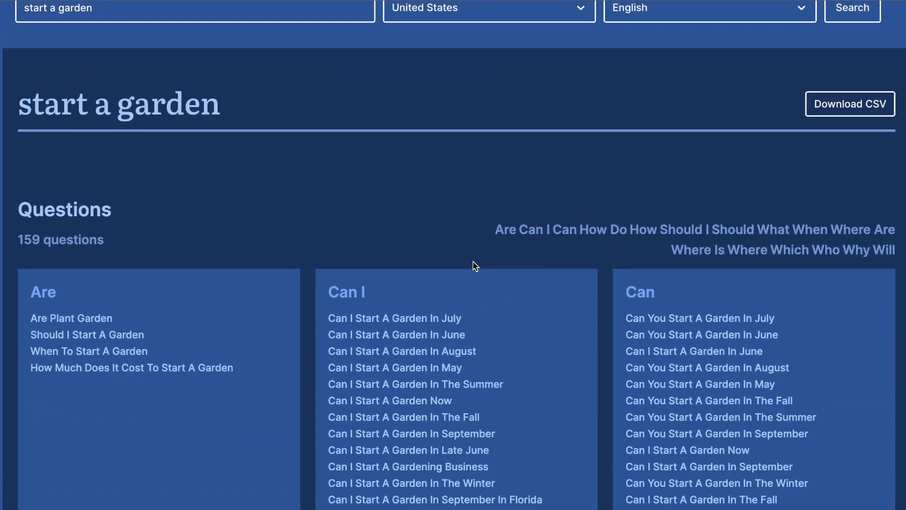
Examine the Prepositions and Comparisons sections for "start a garden" keyword variations, including the Near, To, With and Without lists
scroll(476, 266, "down", 20)
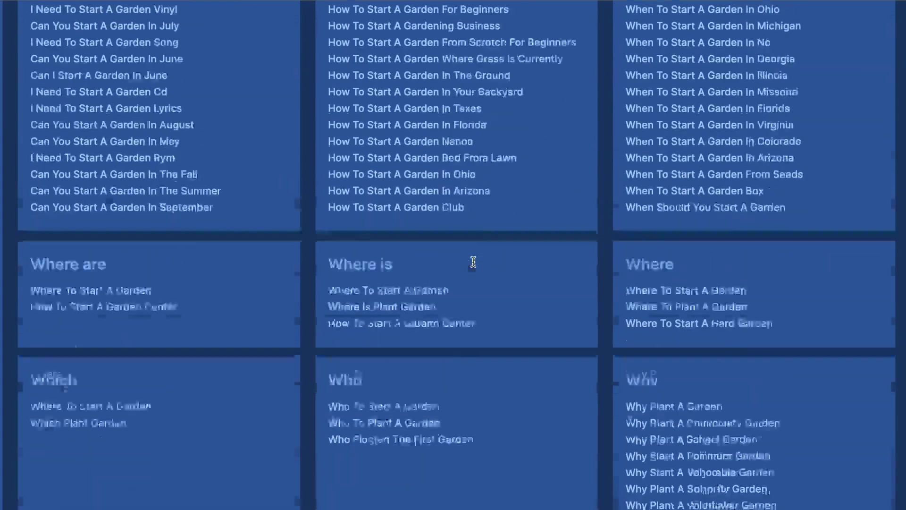
scroll(475, 265, "down", 7)
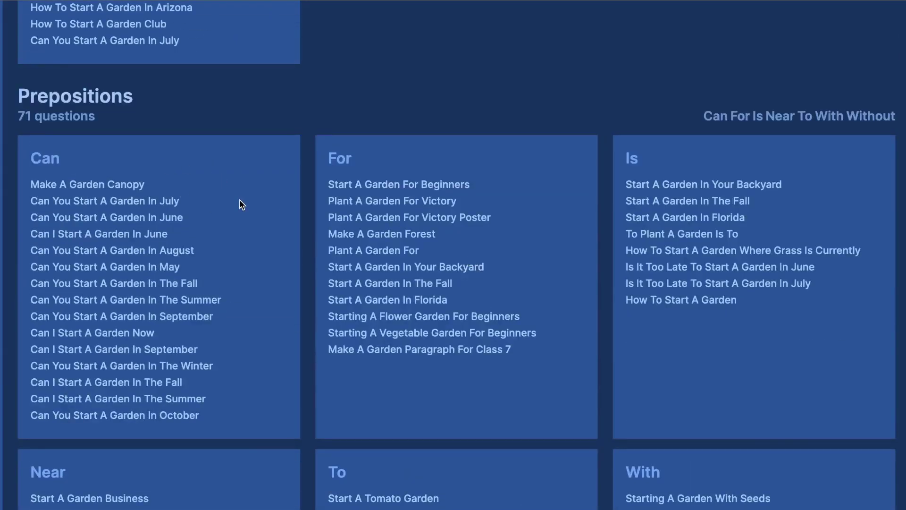
scroll(240, 202, "down", 1)
scroll(239, 202, "down", 5)
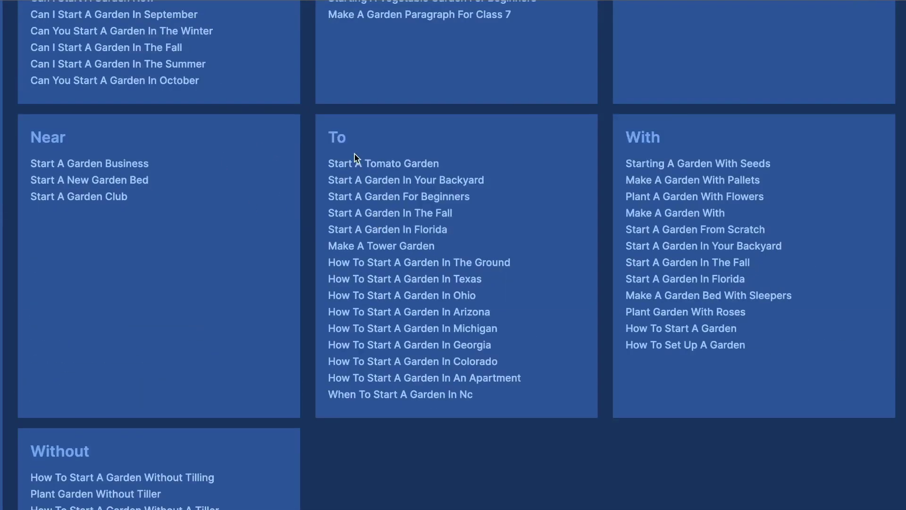
scroll(369, 160, "up", 1)
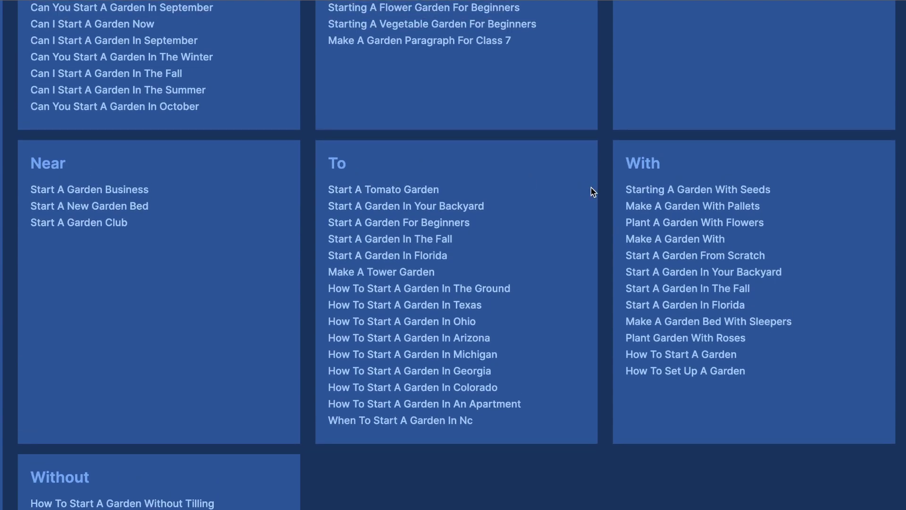
scroll(641, 177, "down", 3)
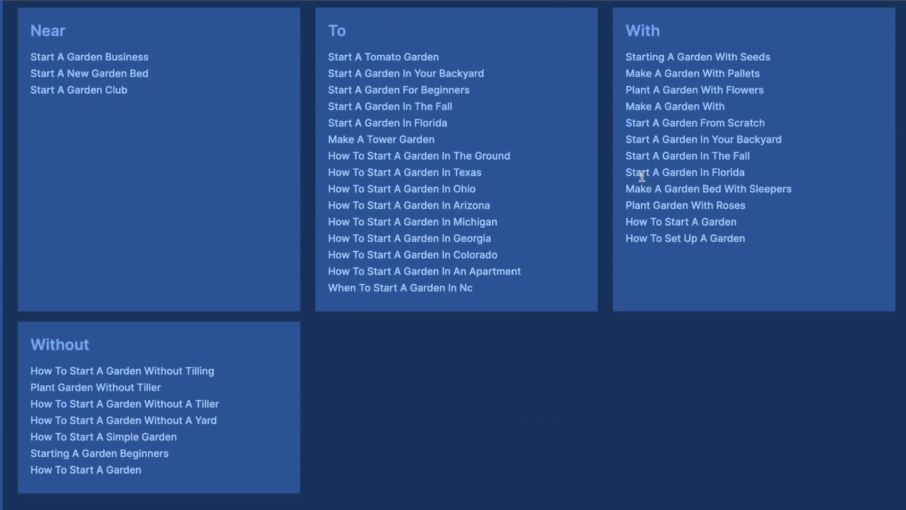
scroll(641, 176, "down", 9)
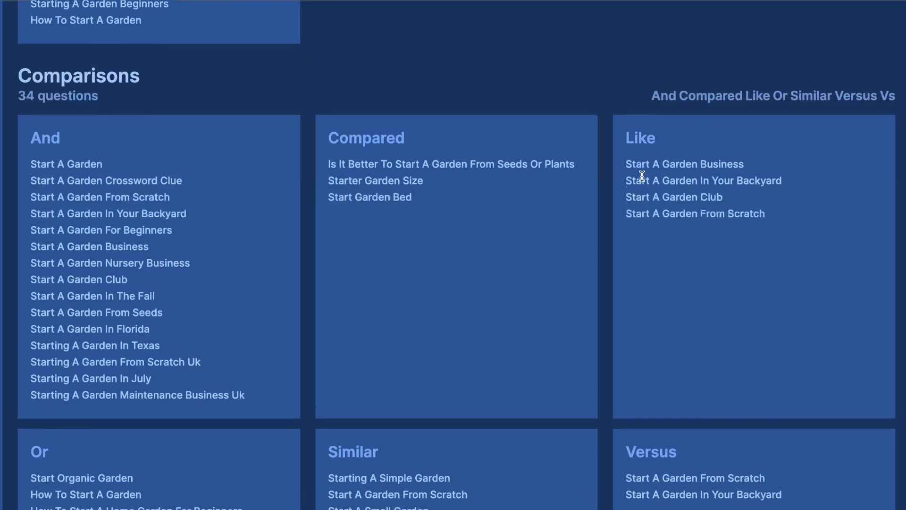
scroll(641, 176, "down", 3)
scroll(641, 176, "up", 15)
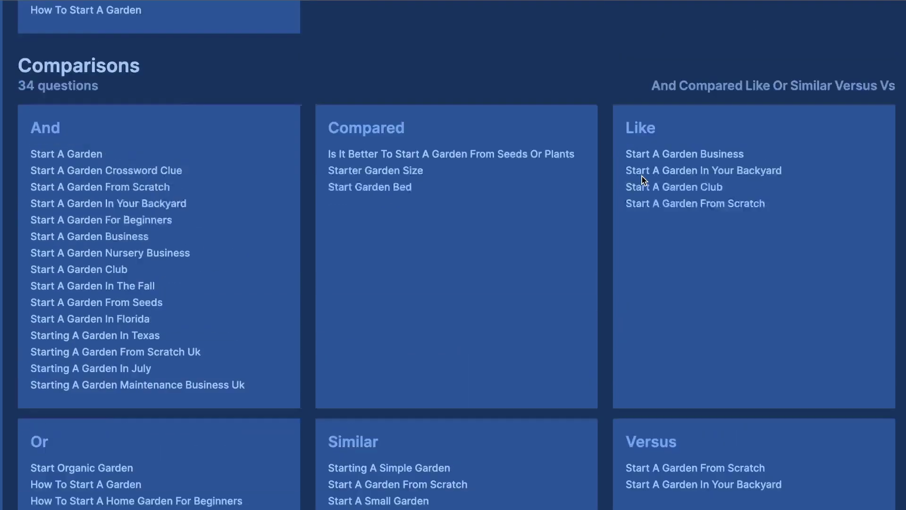
scroll(505, 201, "down", 7)
scroll(505, 200, "up", 6)
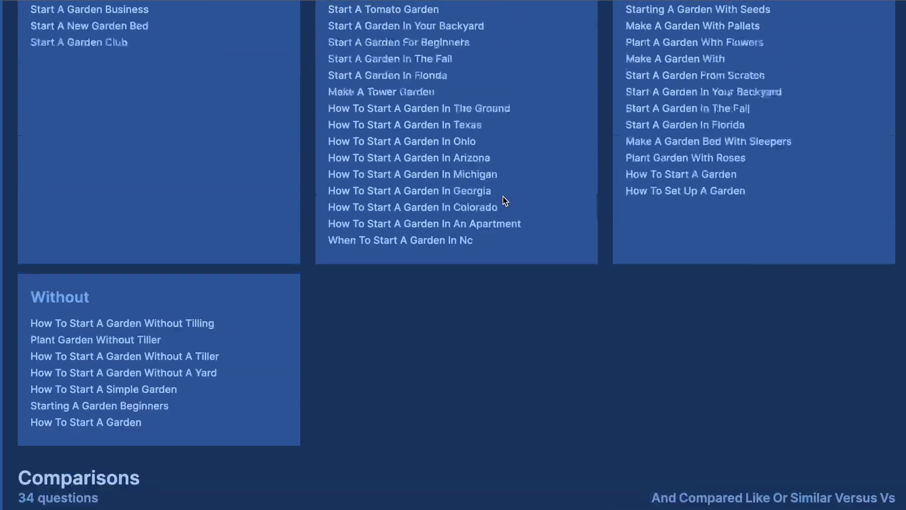
scroll(481, 250, "down", 3)
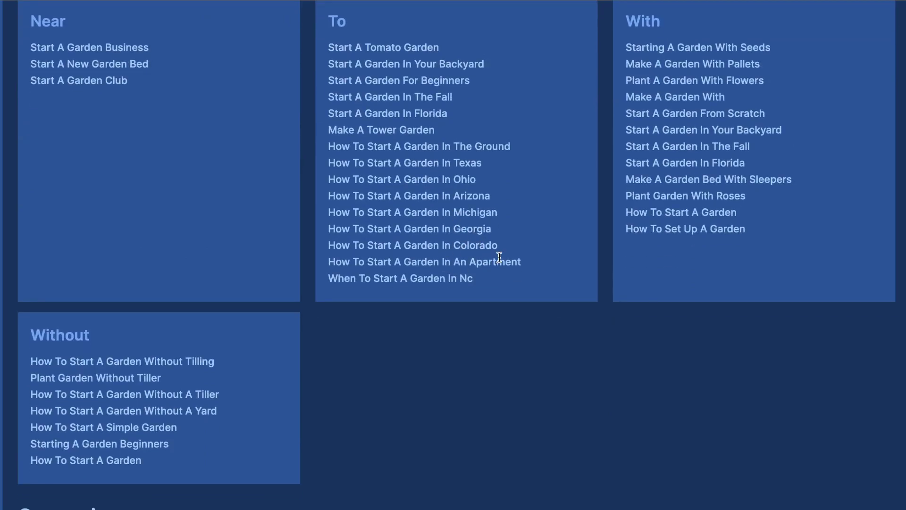
scroll(499, 257, "up", 20)
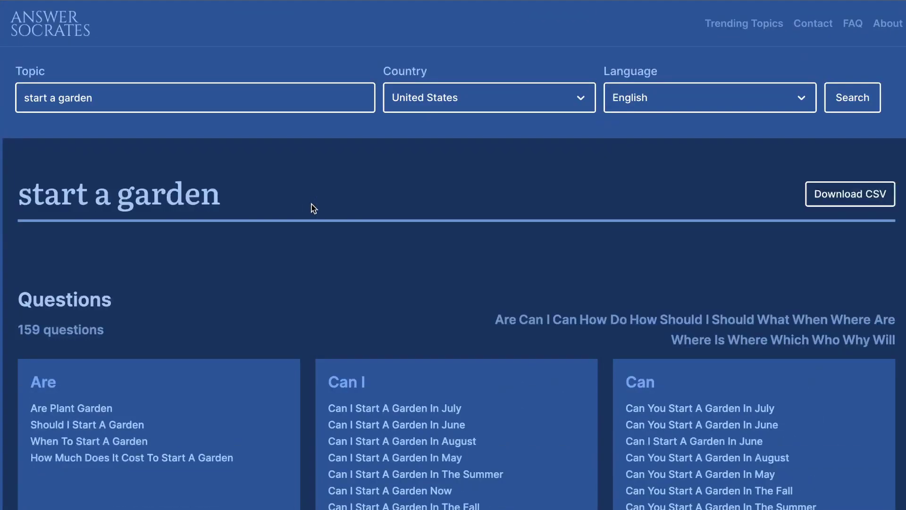
Examine the alphabetical keyword lists from a to z and the Query section, and return to the start of the results
scroll(311, 207, "down", 20)
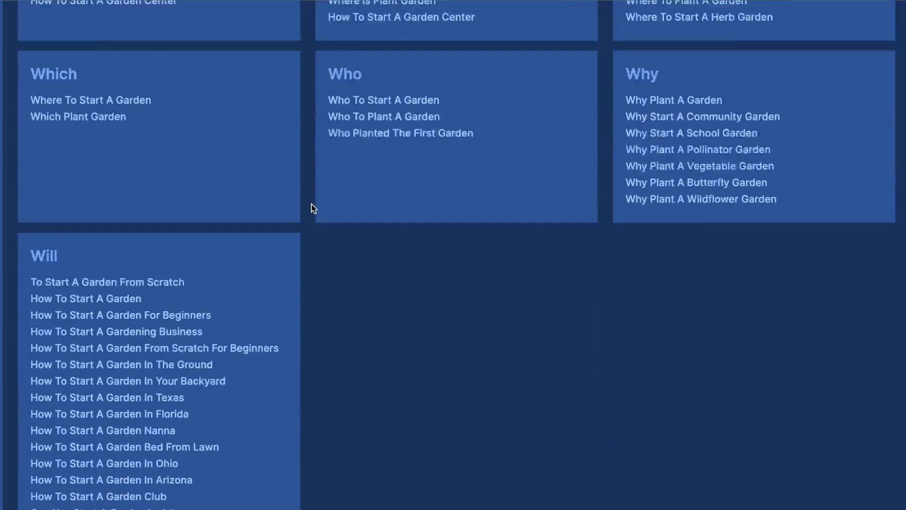
scroll(311, 207, "down", 20)
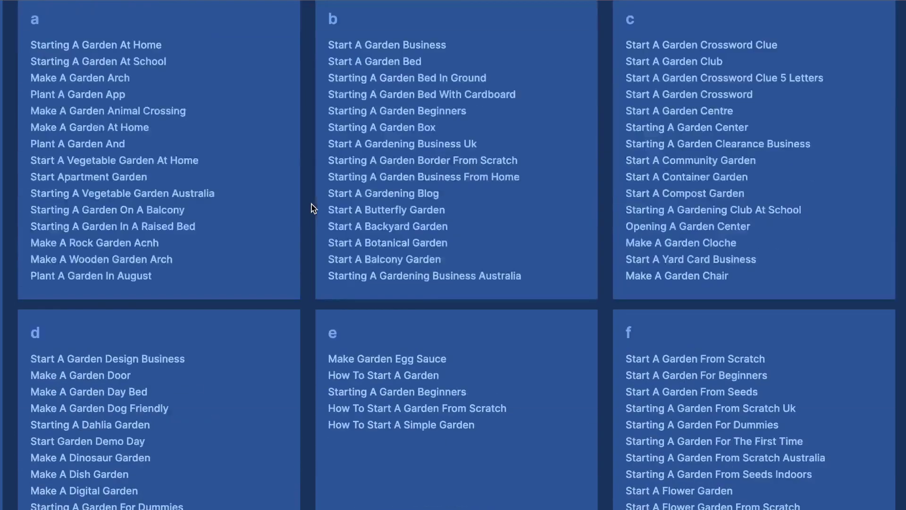
scroll(311, 208, "down", 20)
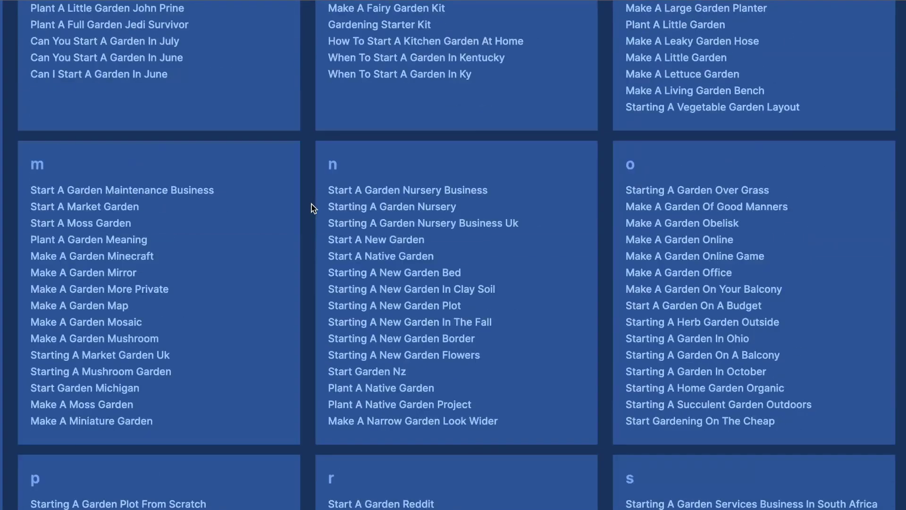
scroll(311, 208, "down", 15)
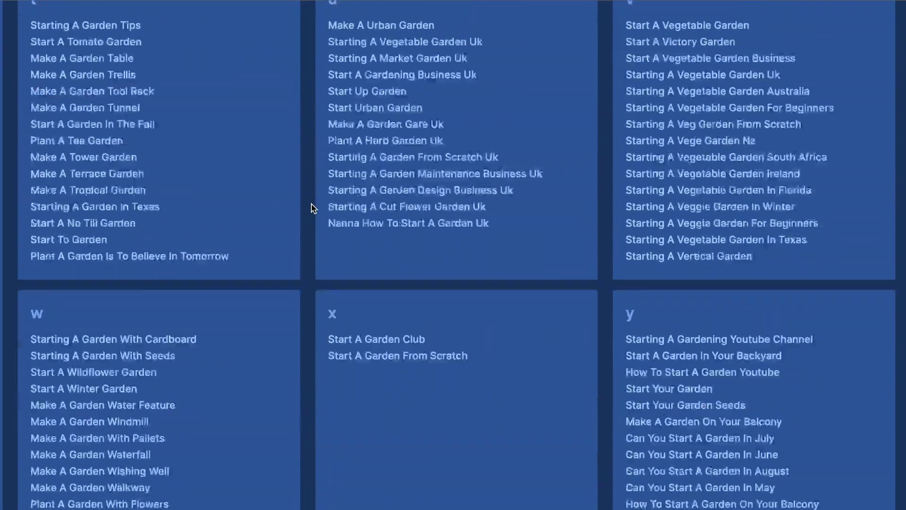
scroll(311, 208, "down", 7)
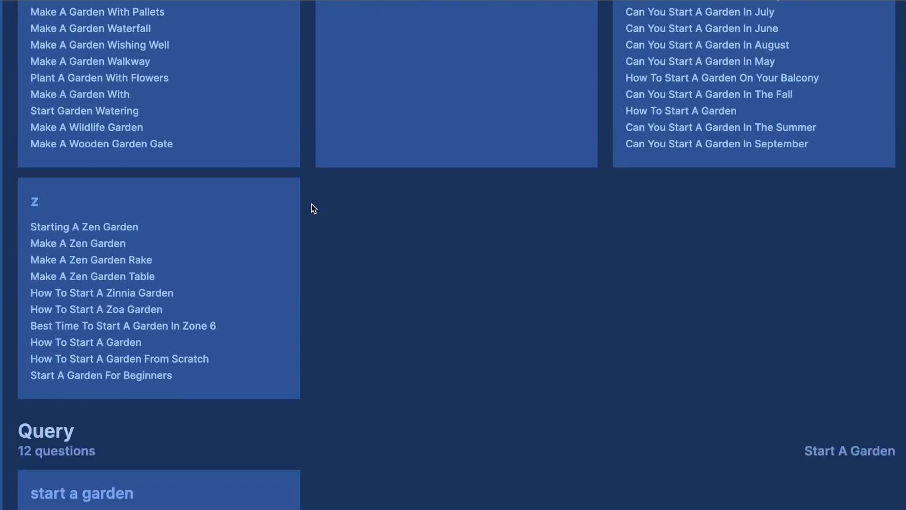
scroll(311, 207, "down", 6)
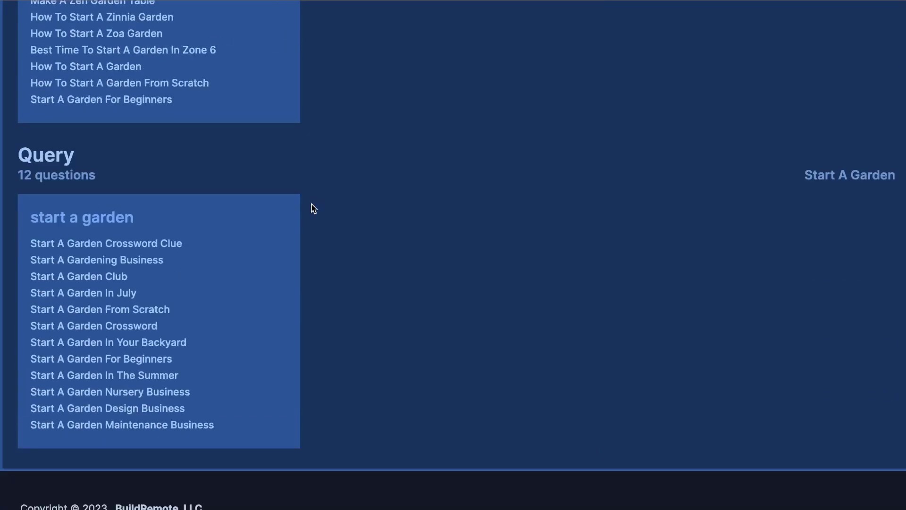
scroll(311, 208, "up", 20)
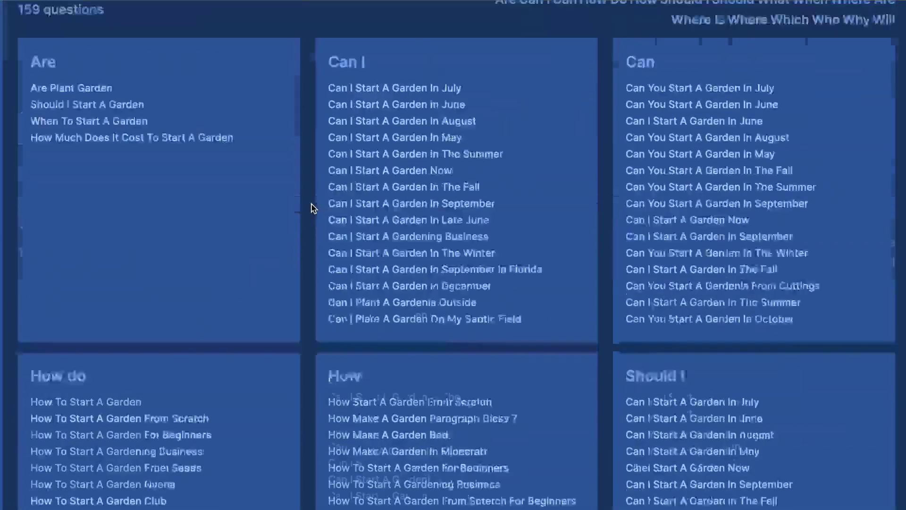
scroll(311, 207, "up", 7)
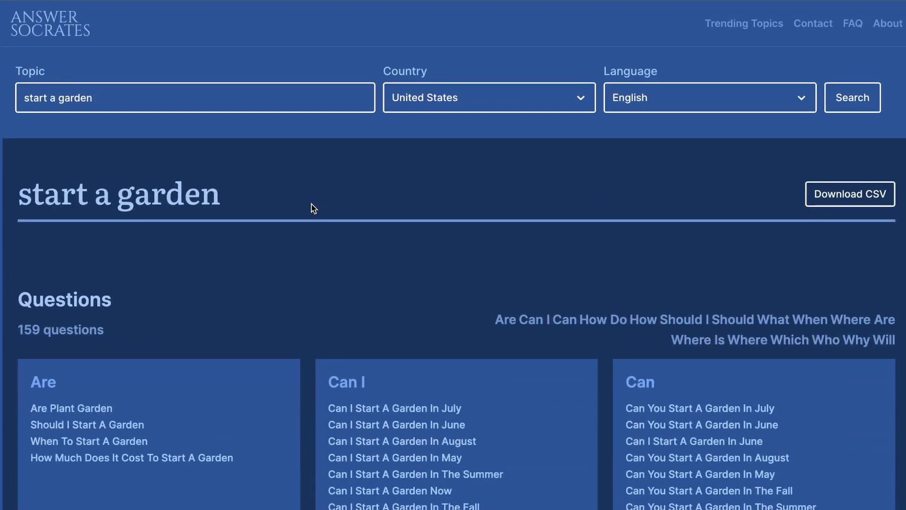